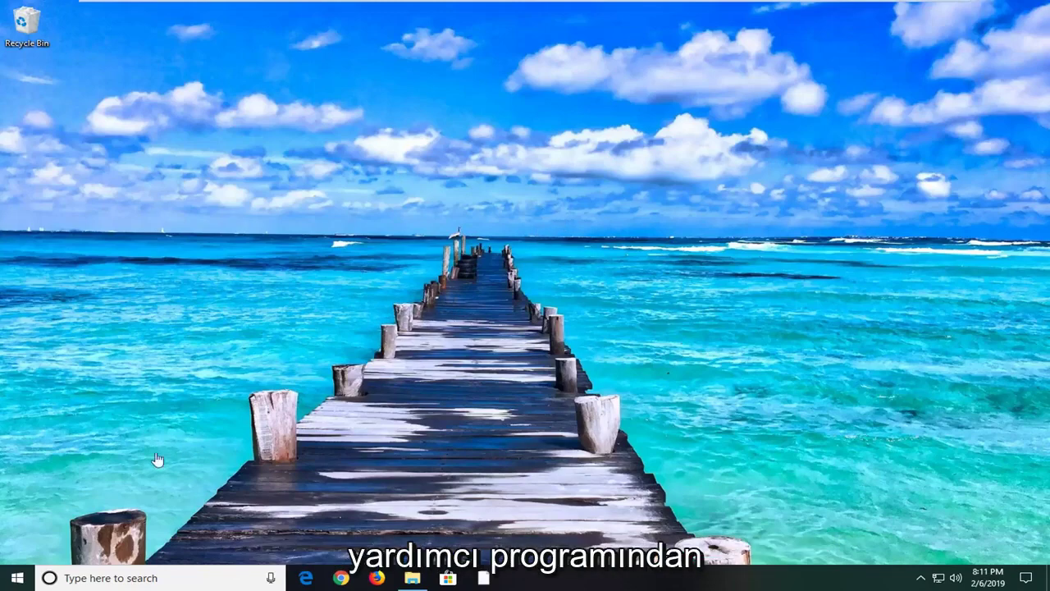
- Search Windows for "troubleshoot" and open the Troubleshoot settings page
left_click(15, 579)
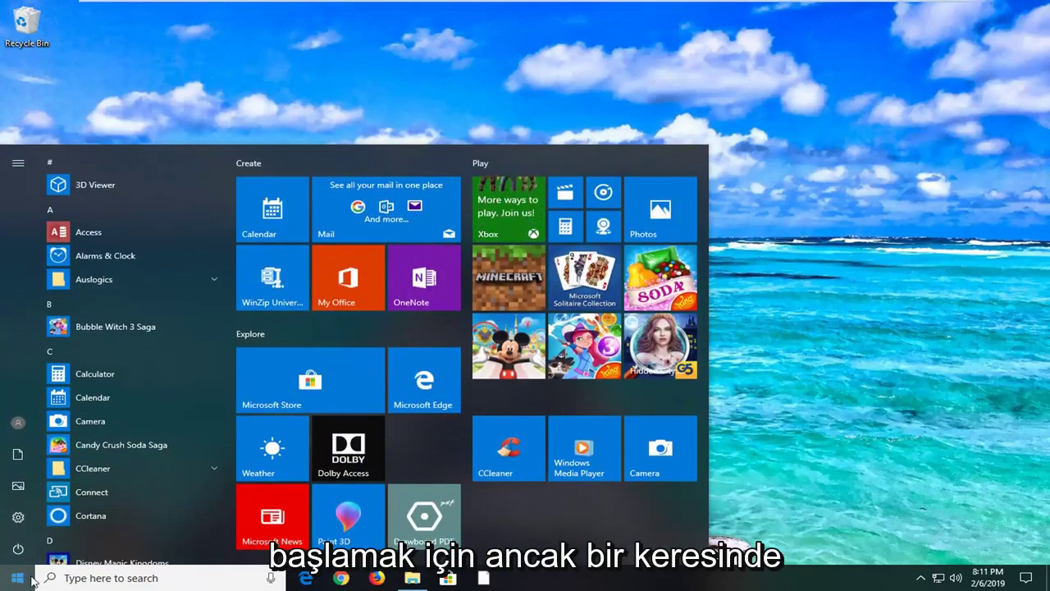
type("troub")
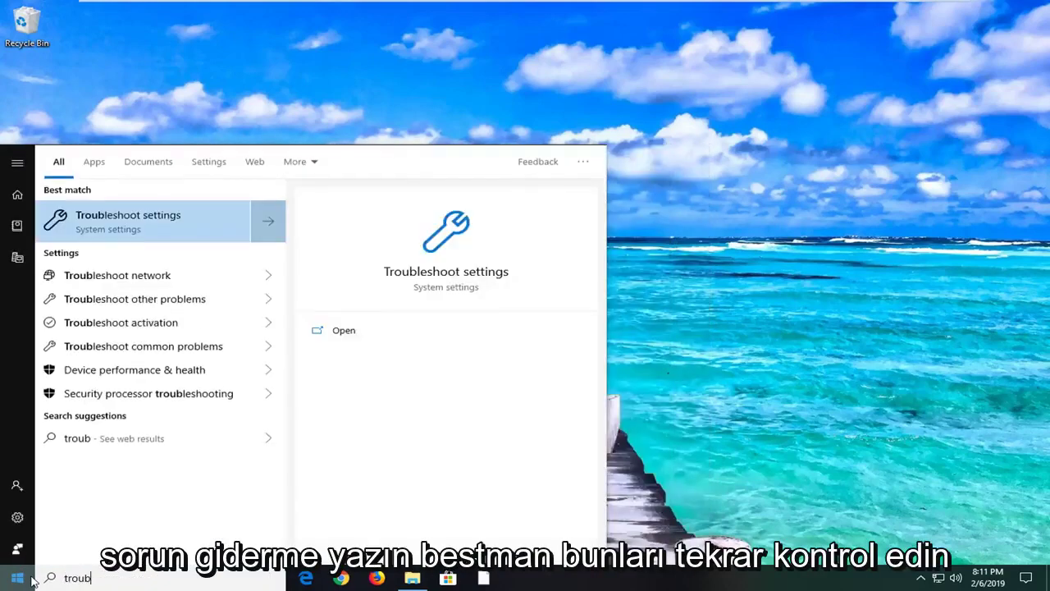
type("leshoot")
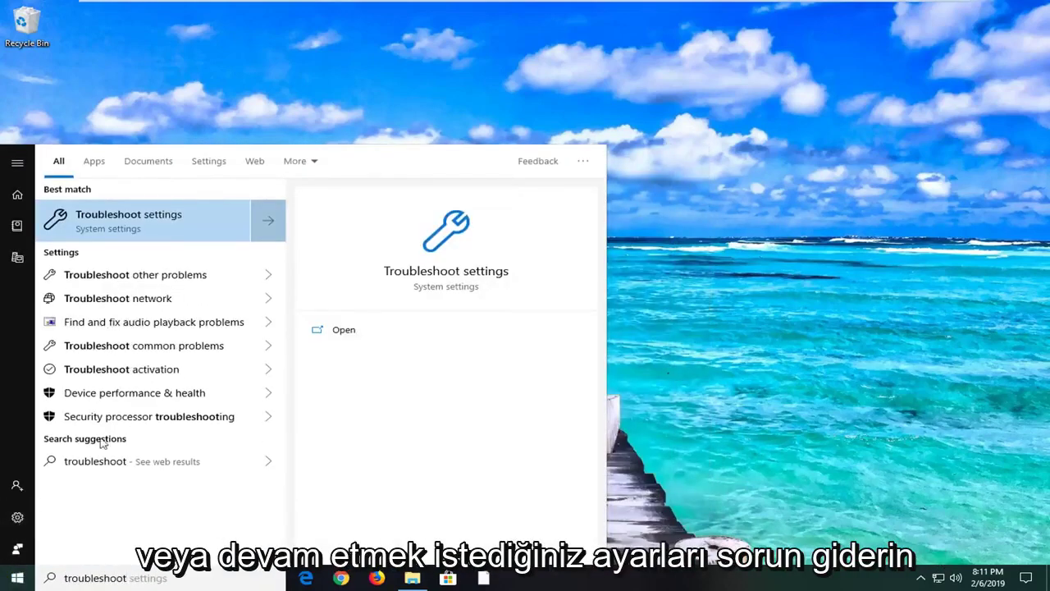
left_click(125, 220)
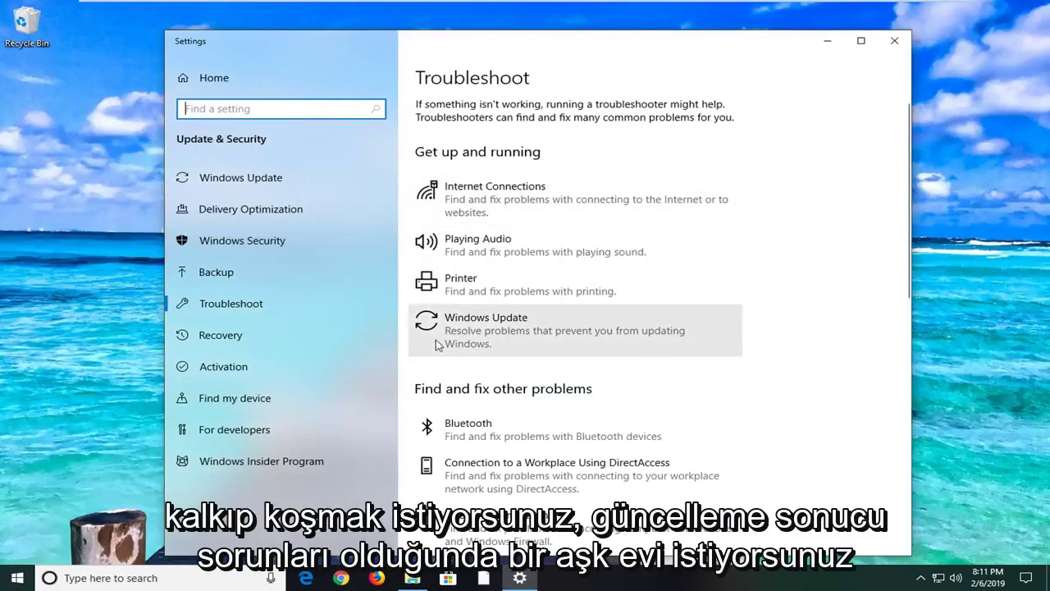
- Run the Windows Update troubleshooter, and close it and the Settings window once it has finished
left_click(529, 342)
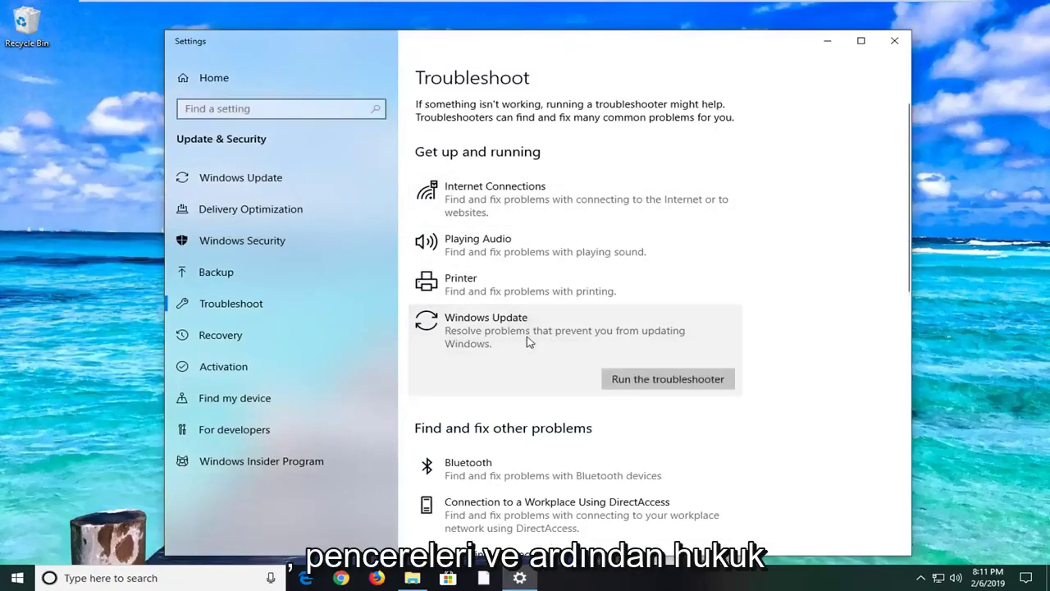
left_click(628, 373)
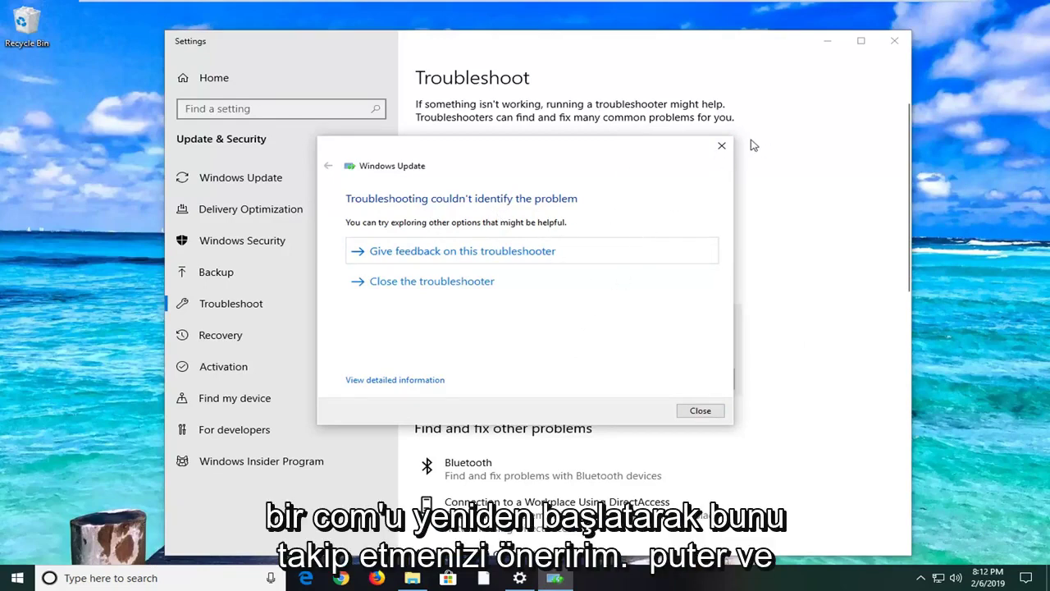
left_click(722, 145)
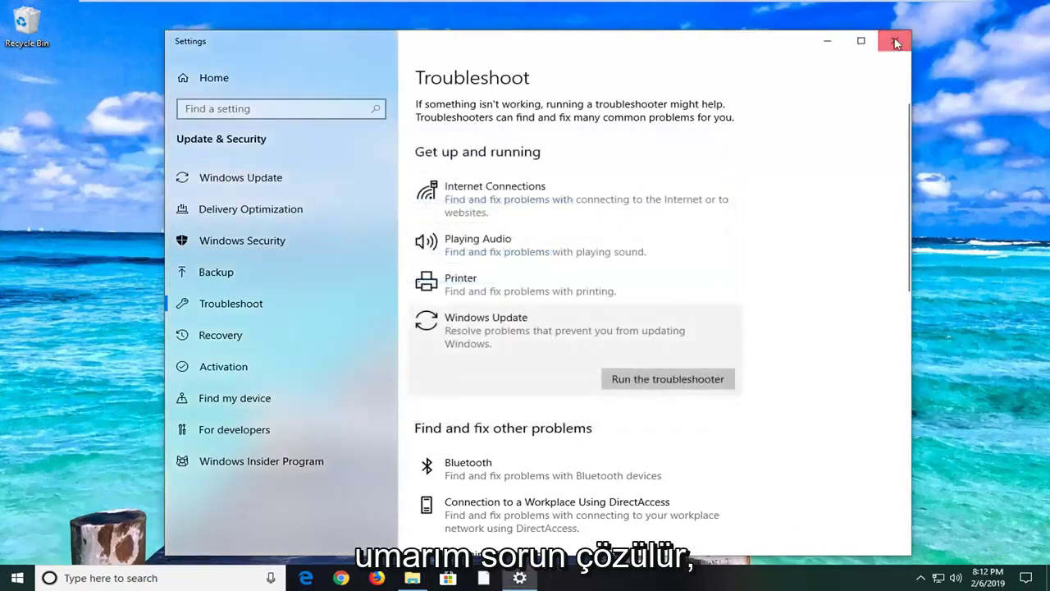
left_click(896, 43)
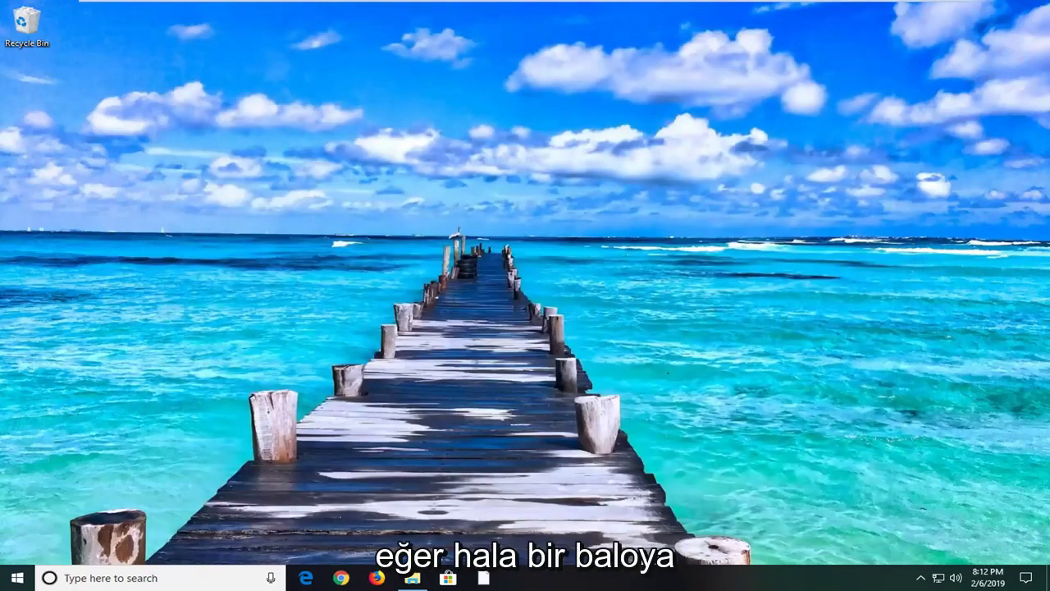
- Open the Network Connections window by running ncpa.cpl from the Run dialog
left_click(15, 578)
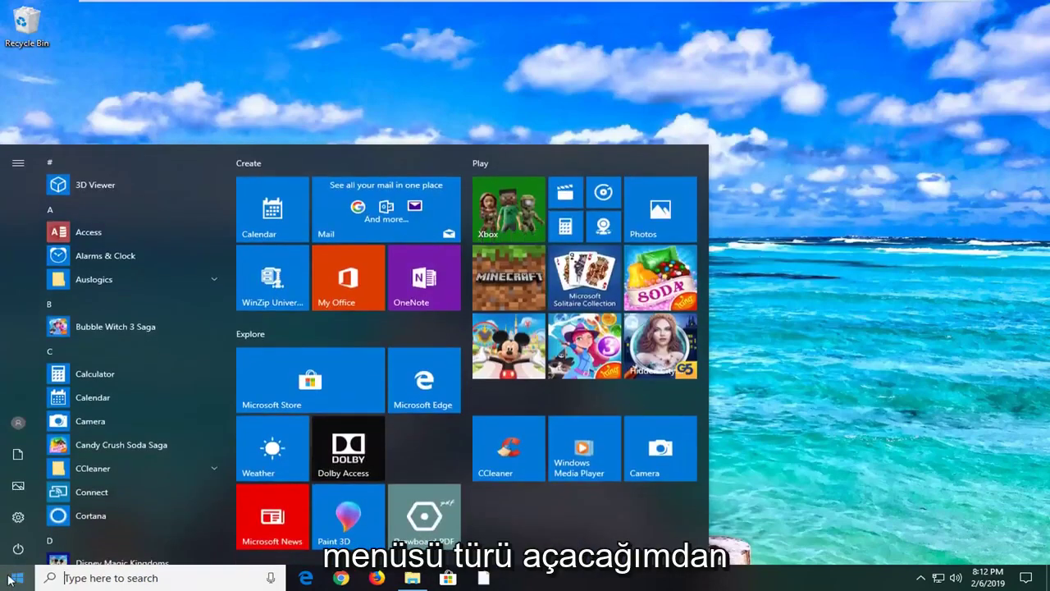
type("run")
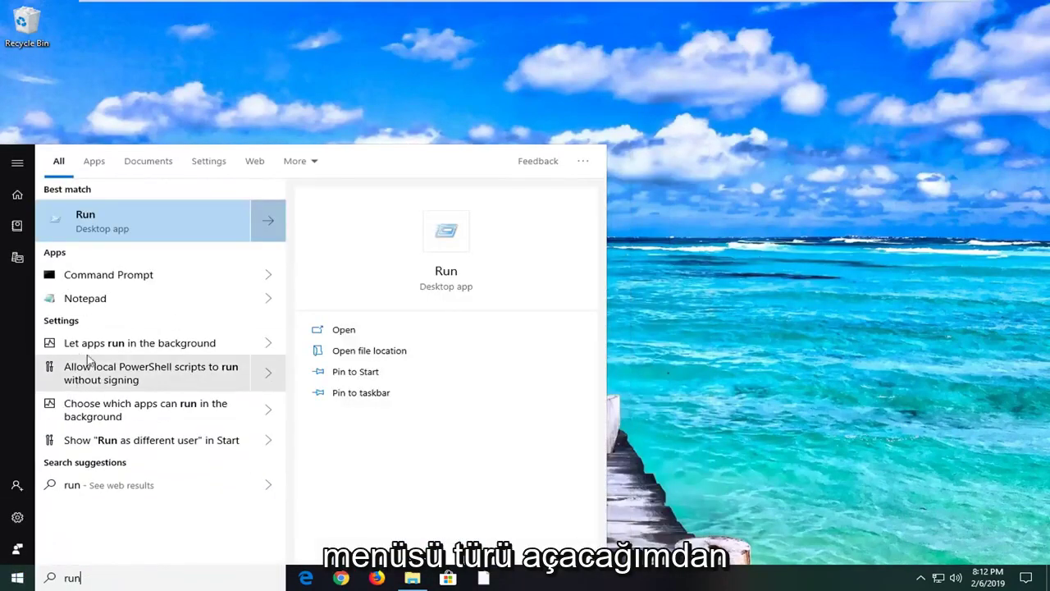
left_click(98, 225)
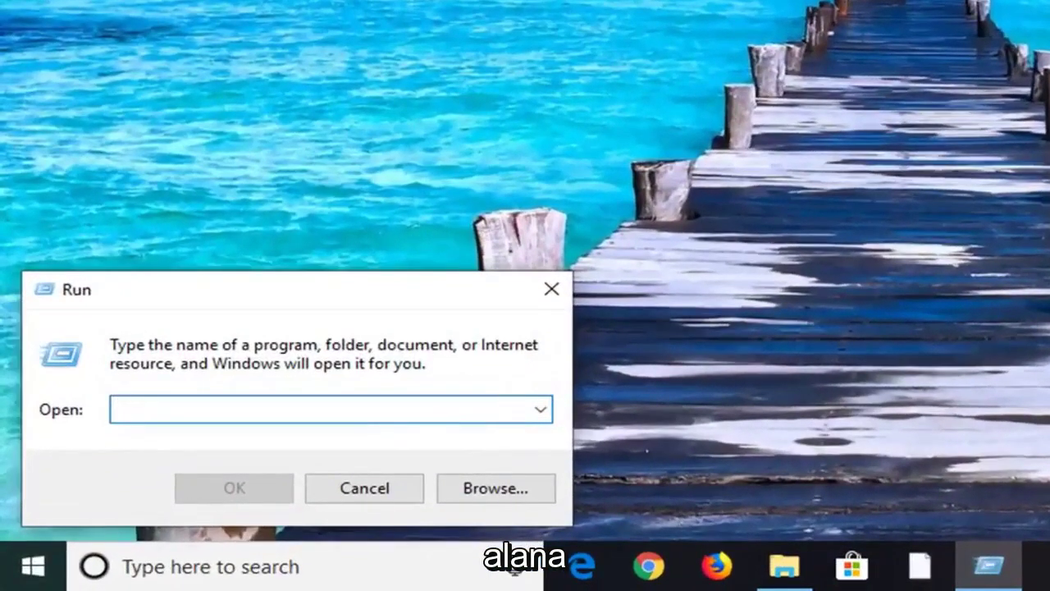
type("ncpa.cpl")
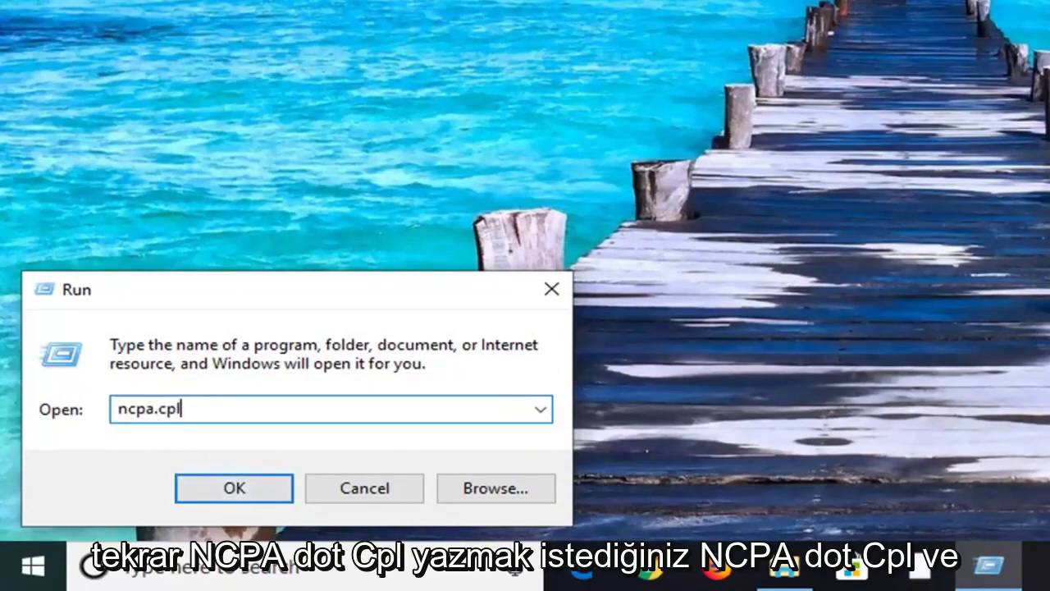
left_click(243, 484)
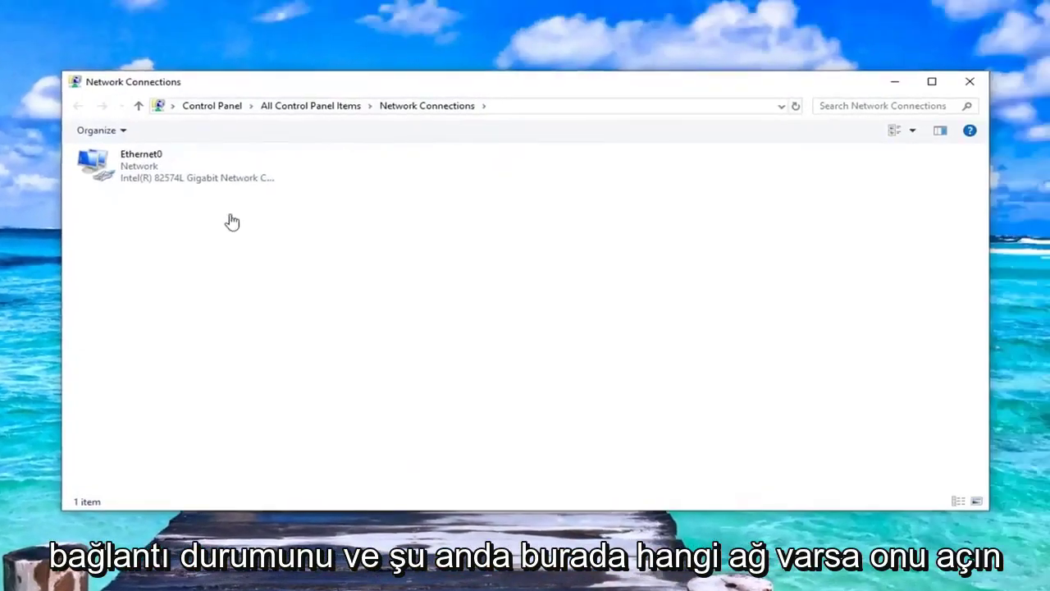
- Open the Internet Protocol Version 4 (TCP/IPv4) properties of the Ethernet0 connection
left_click(174, 177)
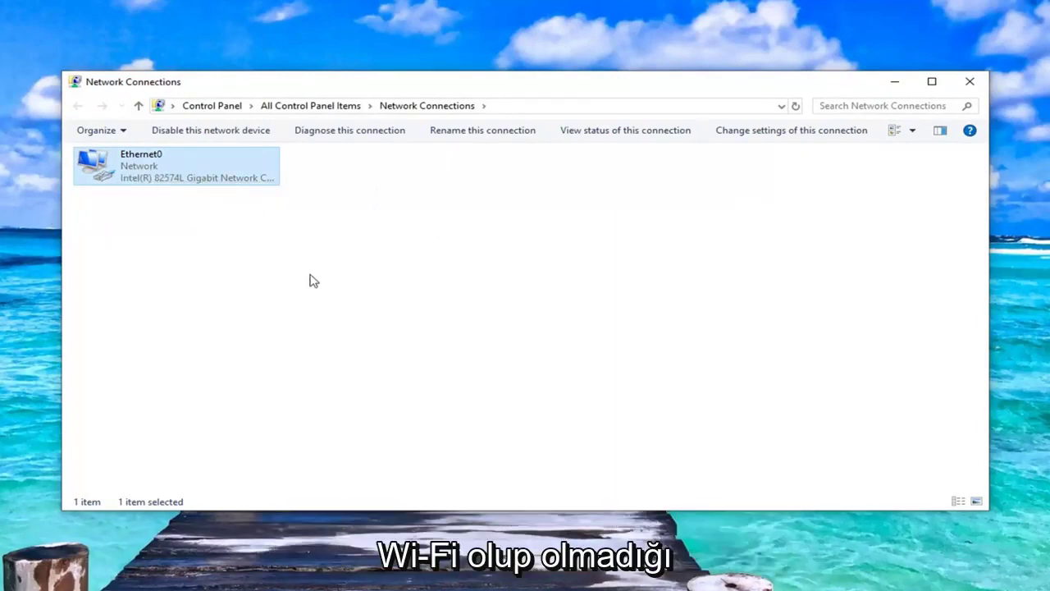
right_click(139, 169)
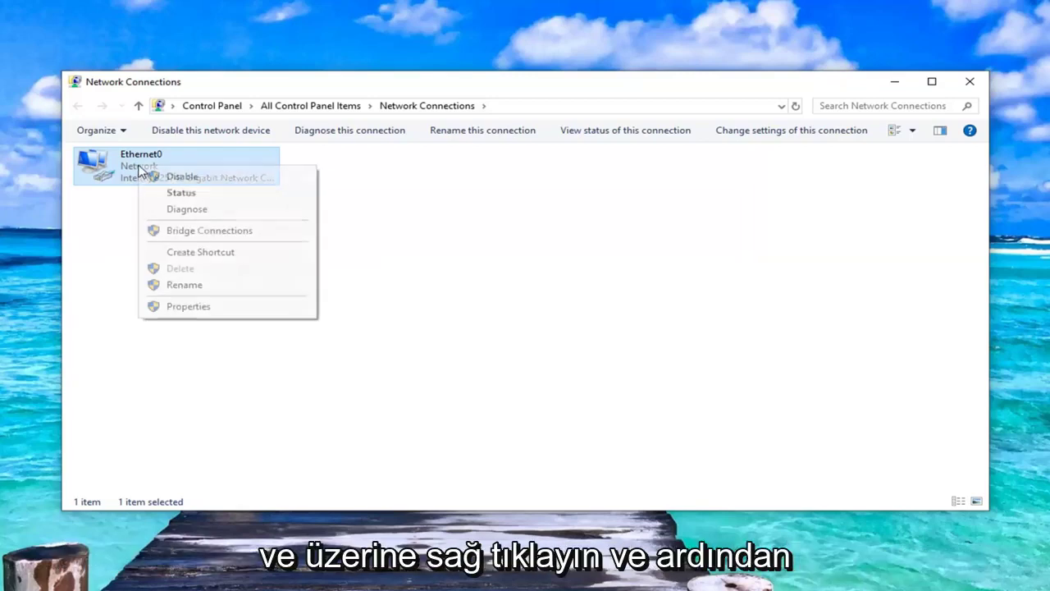
left_click(188, 305)
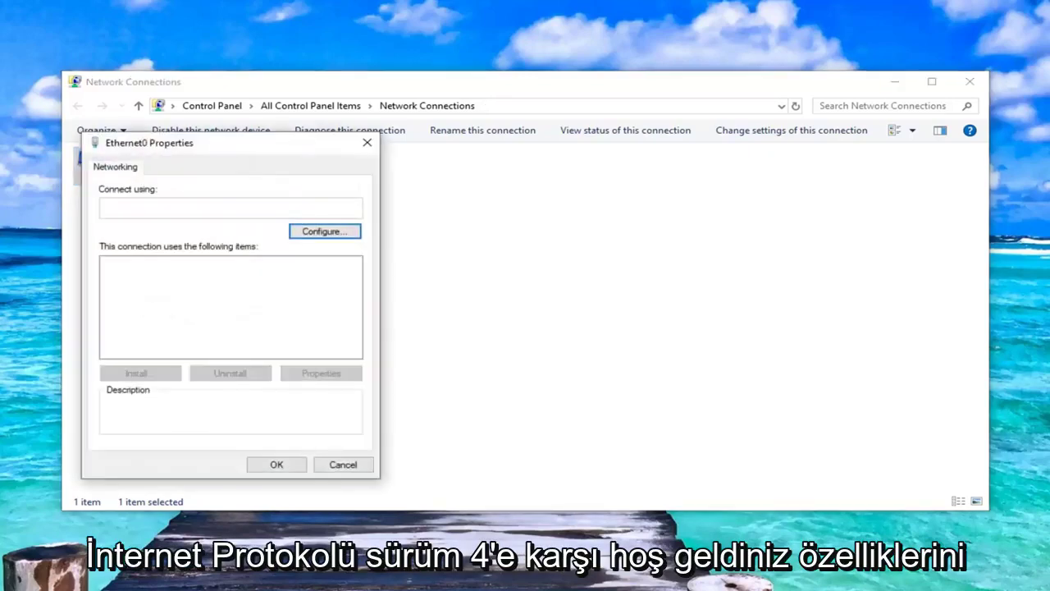
left_click_drag(218, 145, 502, 131)
left_click(447, 288)
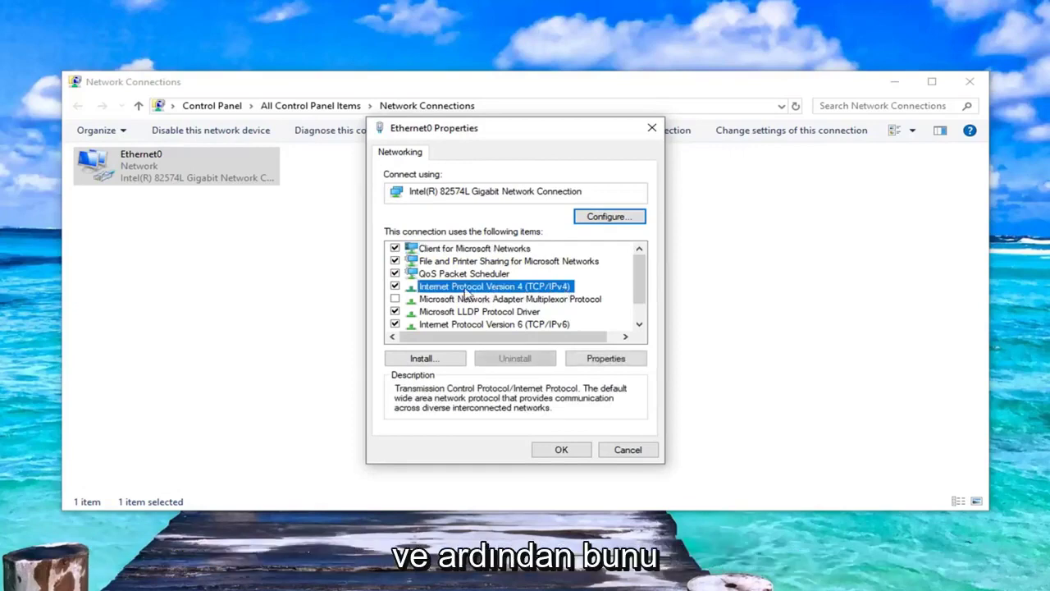
left_click(602, 358)
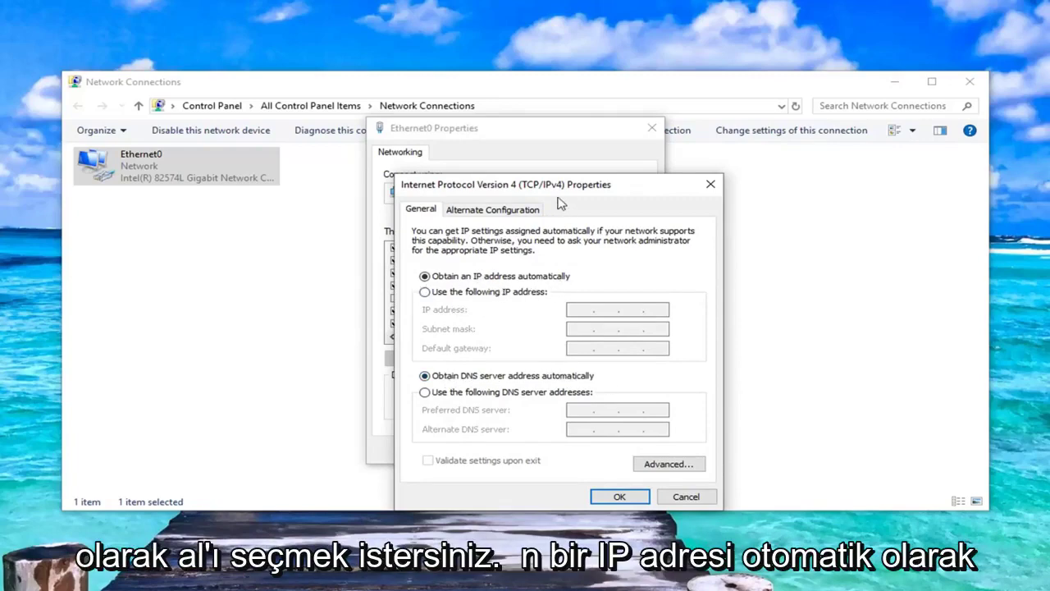
- Switch to manual DNS server addresses, with 8.8.8.8 as the preferred server and 8.8.4.4 as the alternate
left_click_drag(558, 191, 525, 128)
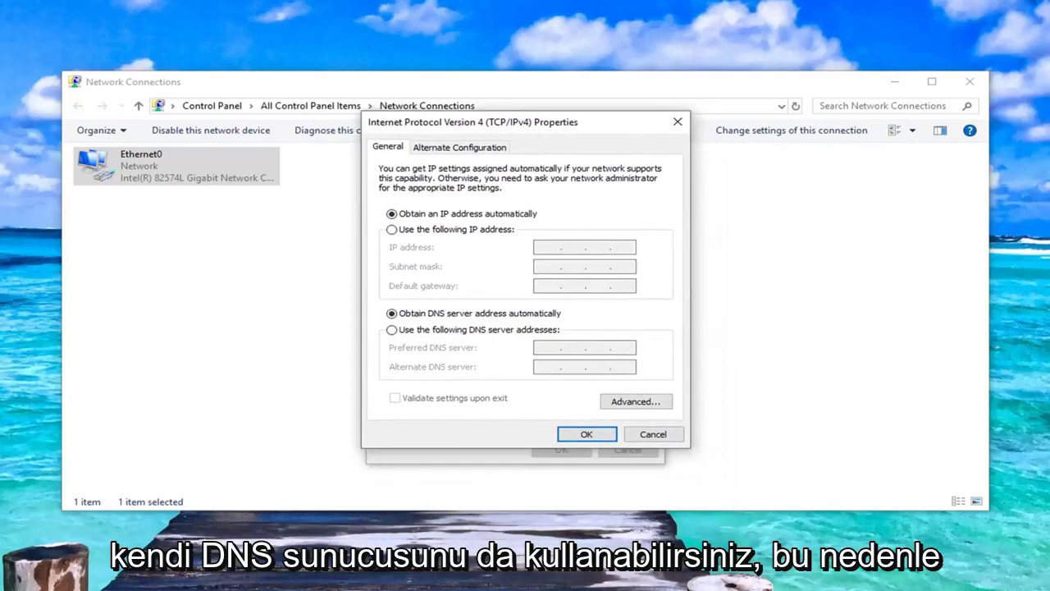
left_click(392, 330)
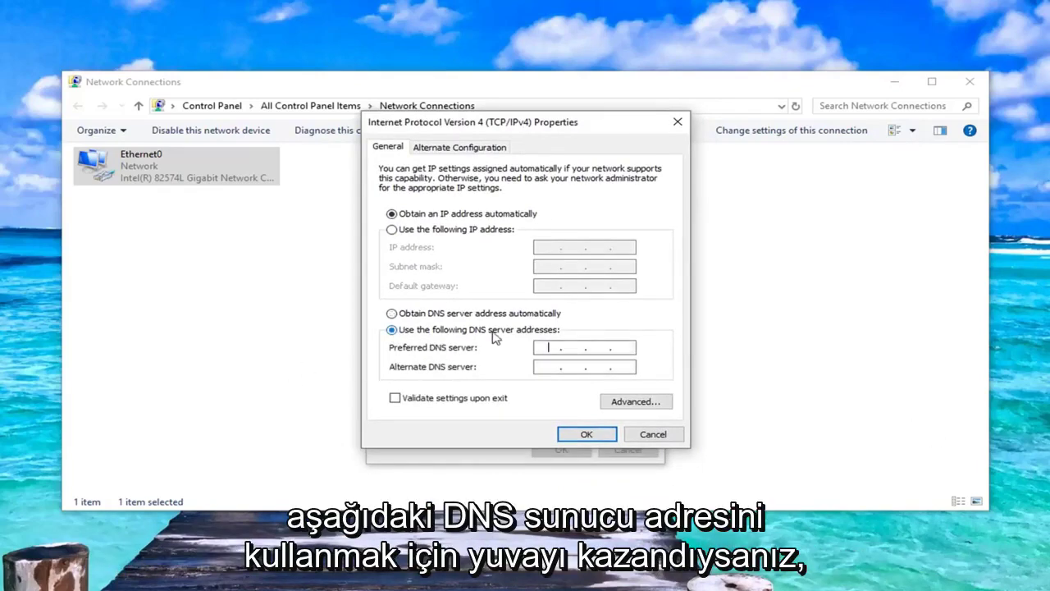
left_click(548, 347)
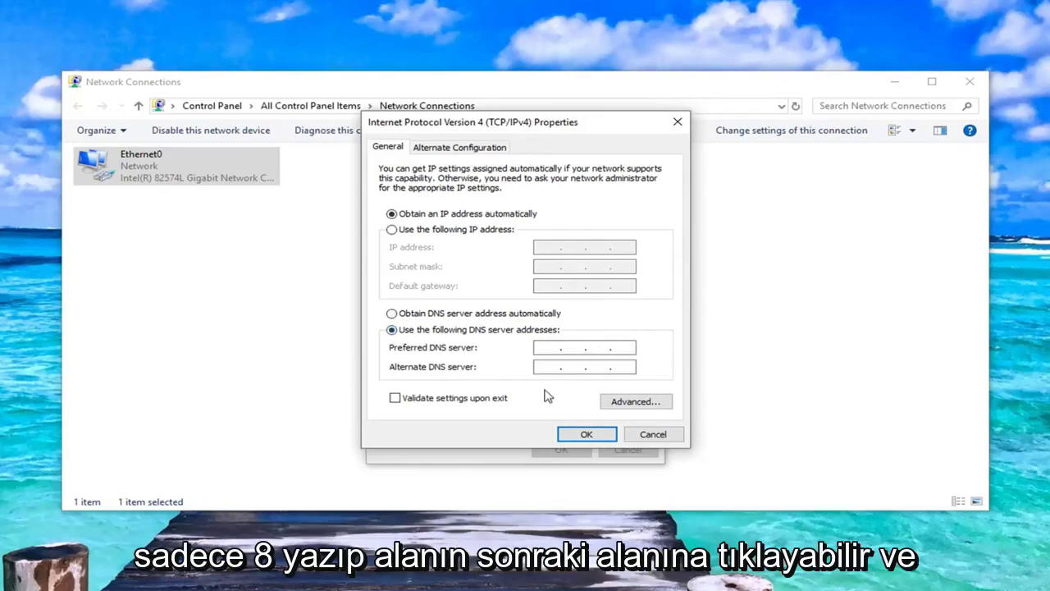
type("8.8.8.8")
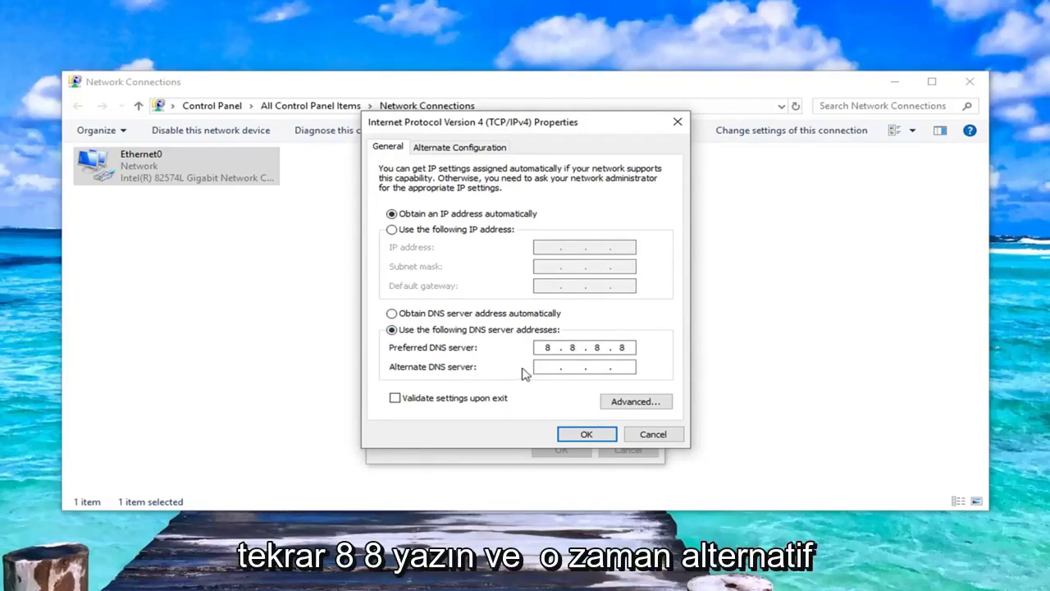
key("Tab")
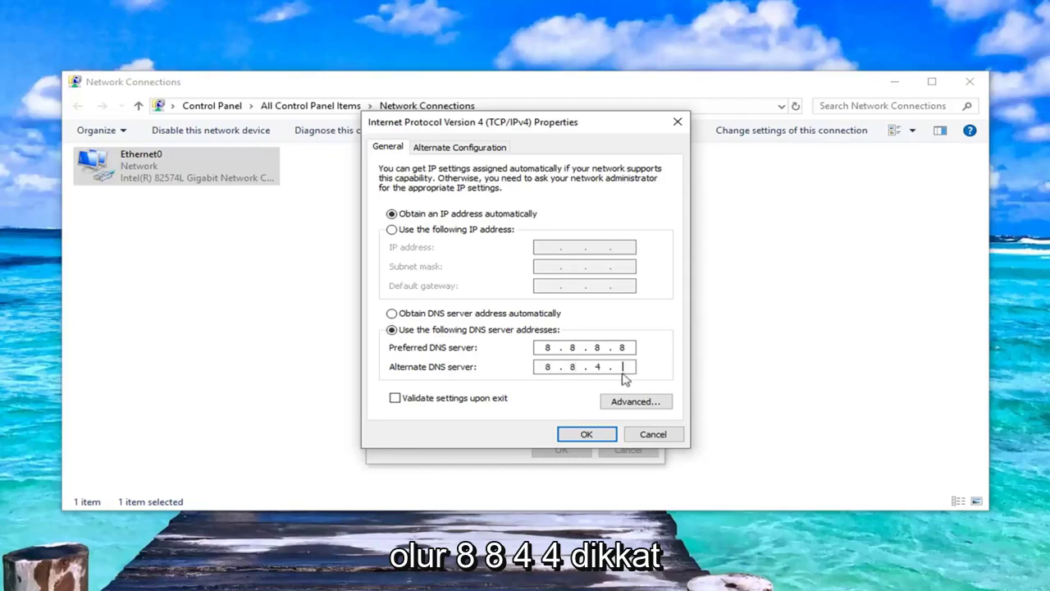
- Try to enter 888 in the first segment of the preferred DNS server address
left_click(549, 351)
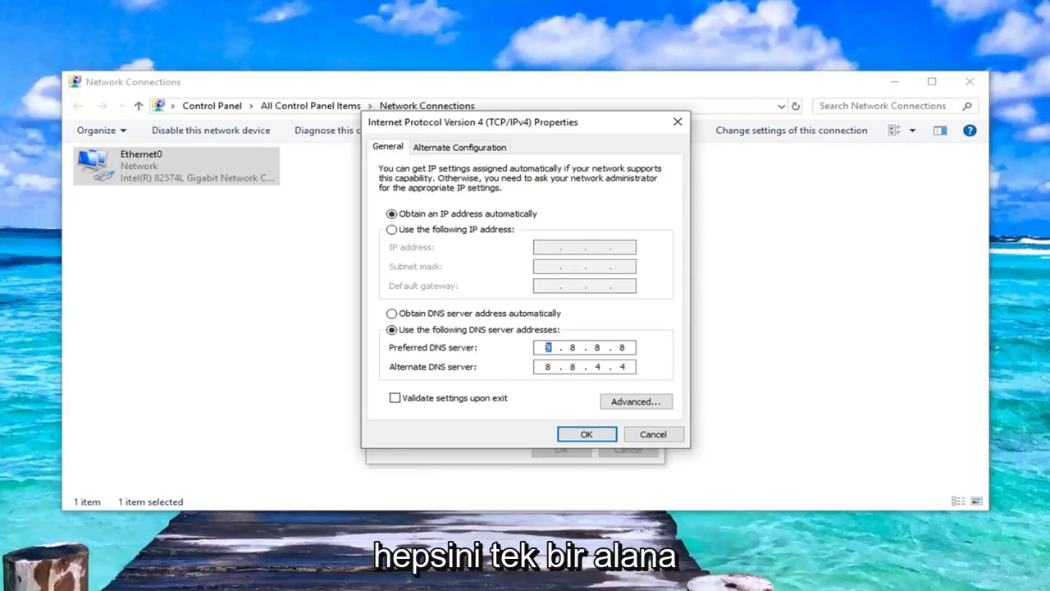
type("8.8")
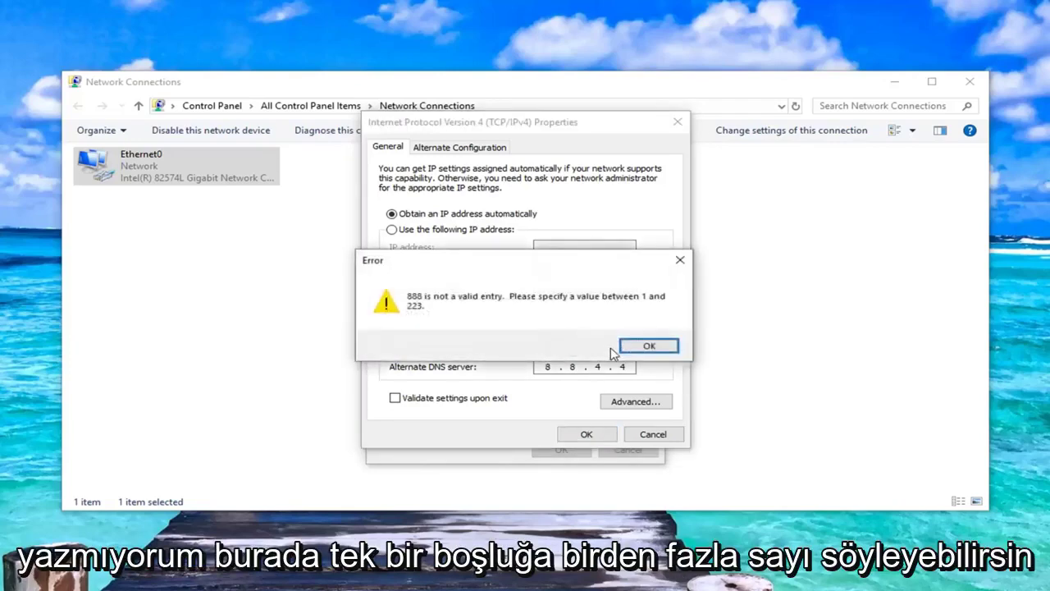
left_click(648, 345)
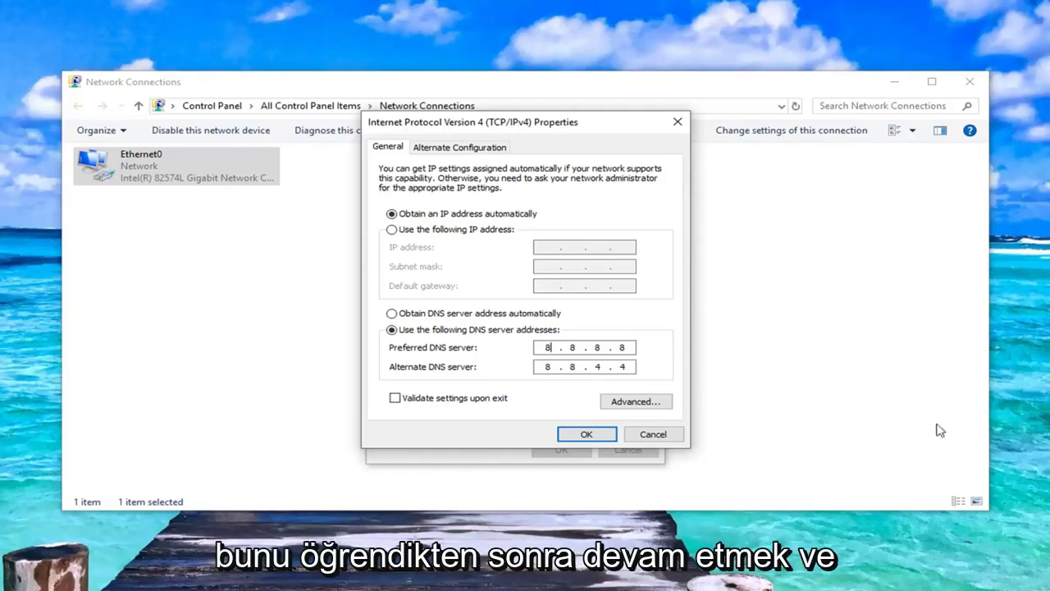
- Confirm the IPv4 DNS settings and close the network connection windows
left_click(586, 435)
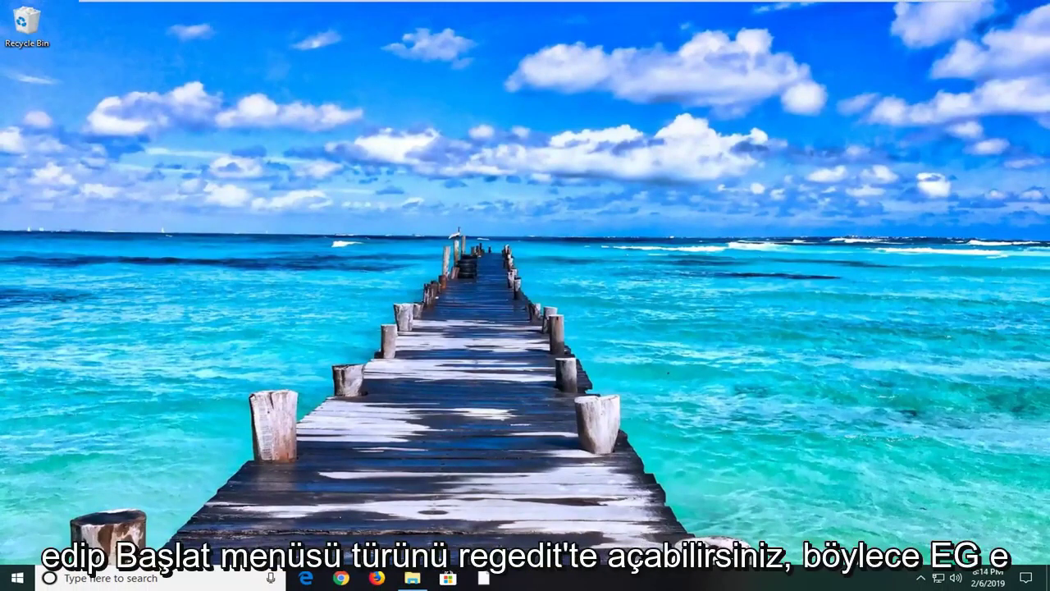
- Search Windows for "regedit" and run Registry Editor as administrator, allowing it to make changes to the device
left_click(16, 577)
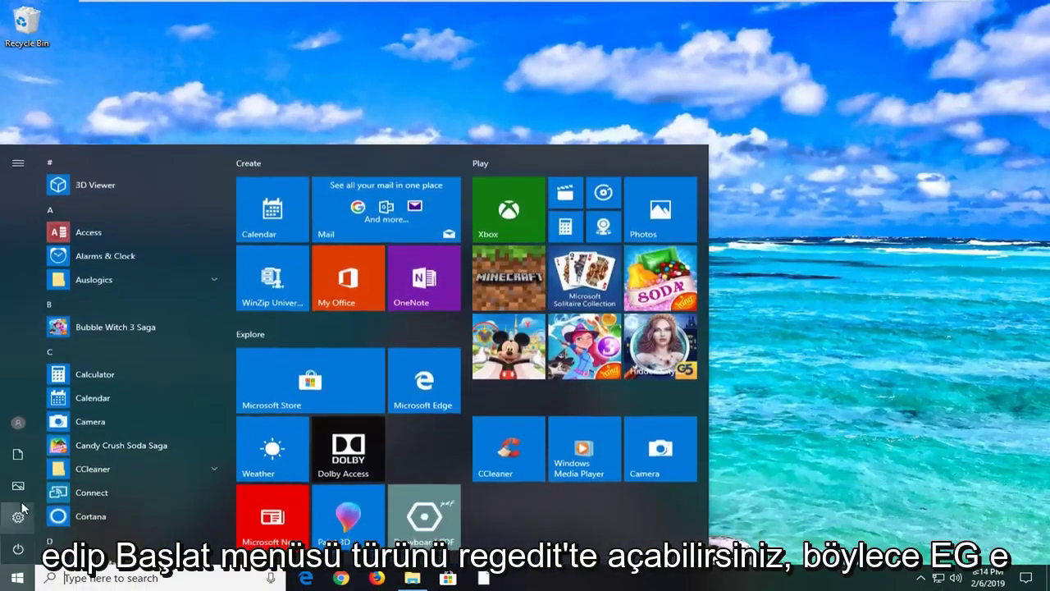
type("regedit")
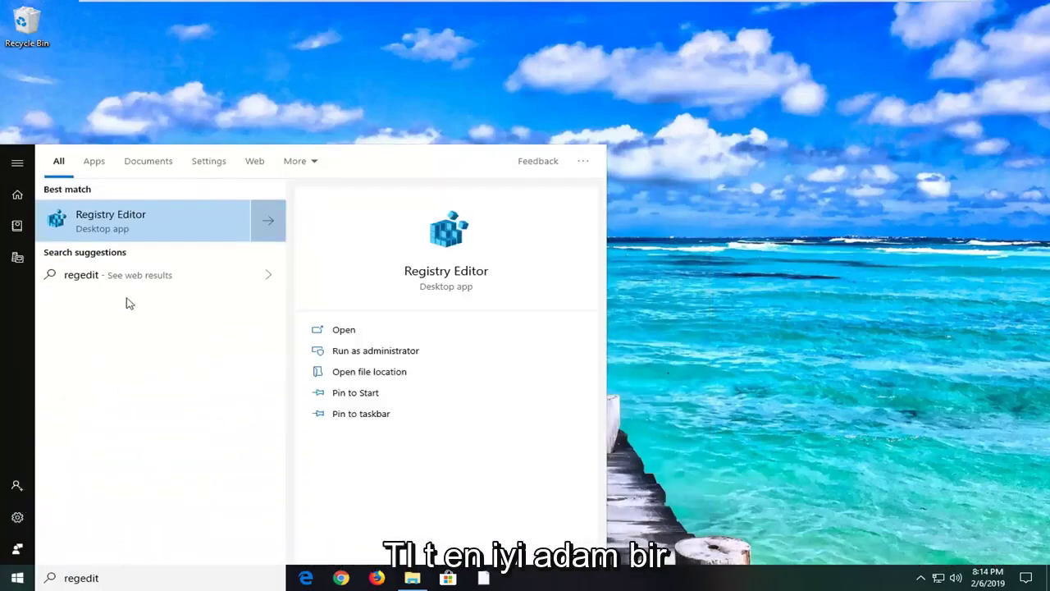
right_click(105, 221)
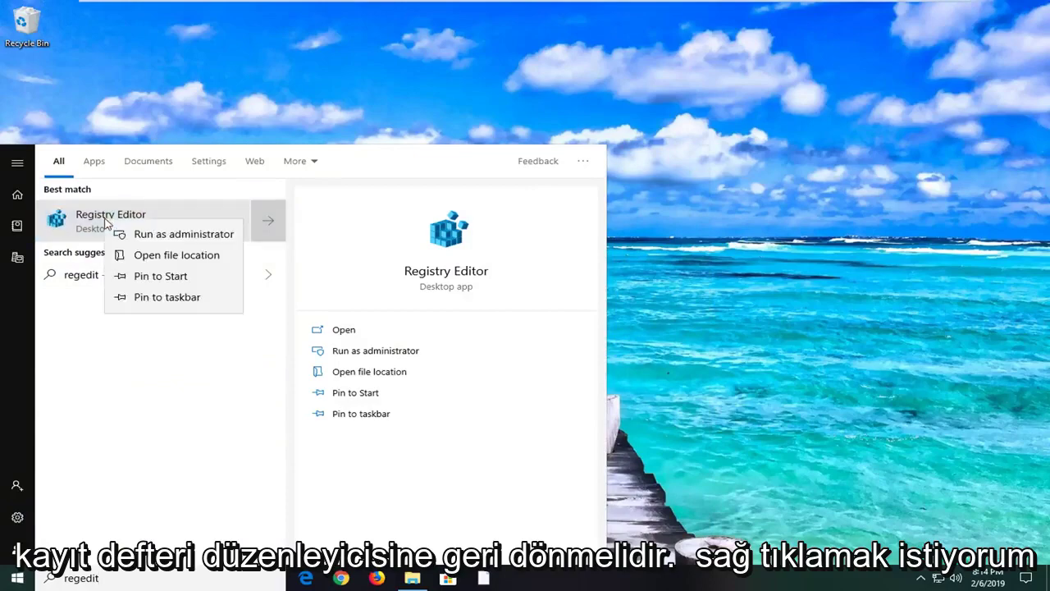
left_click(151, 238)
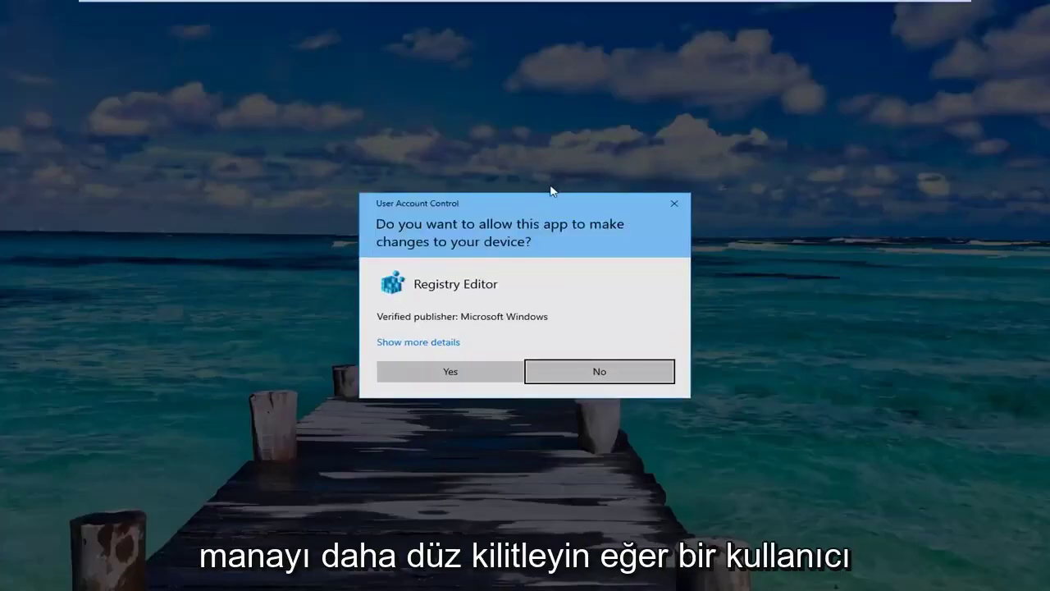
left_click(462, 369)
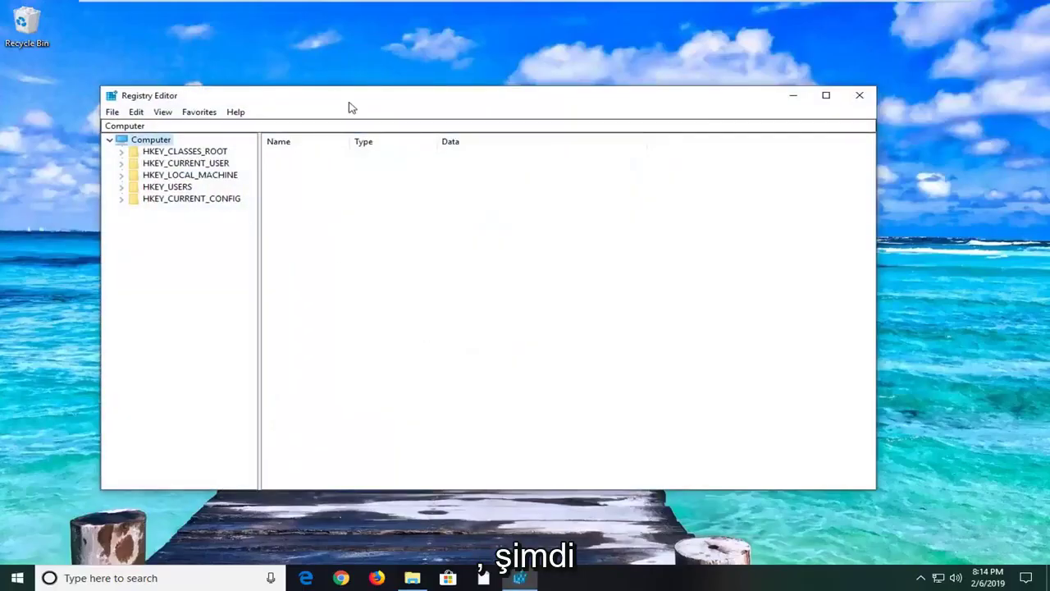
- View the dialogs for exporting the whole registry and importing a registry file, cancelling each one
left_click_drag(349, 102, 394, 108)
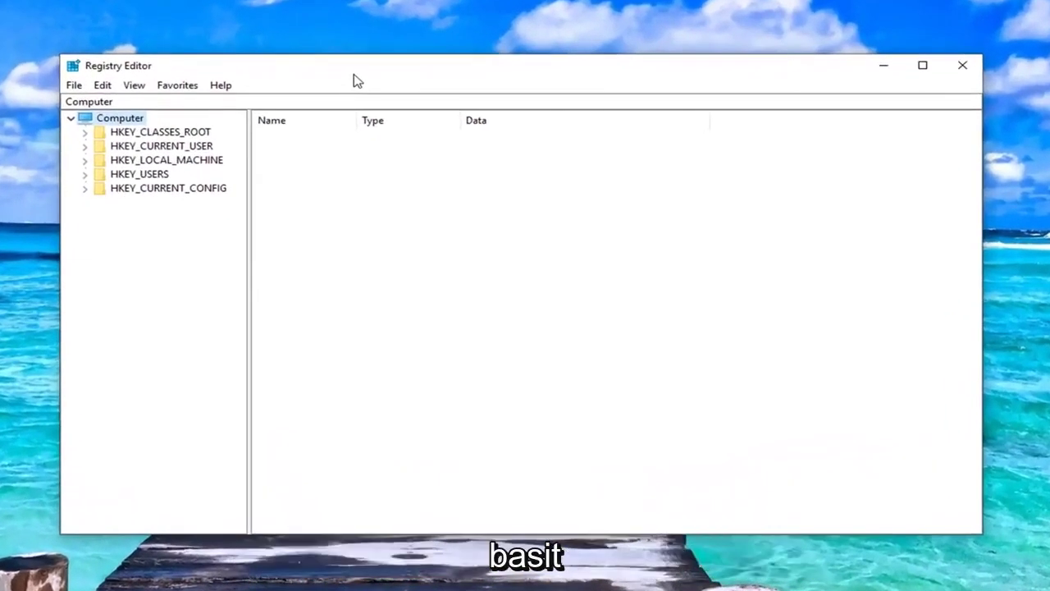
left_click(74, 86)
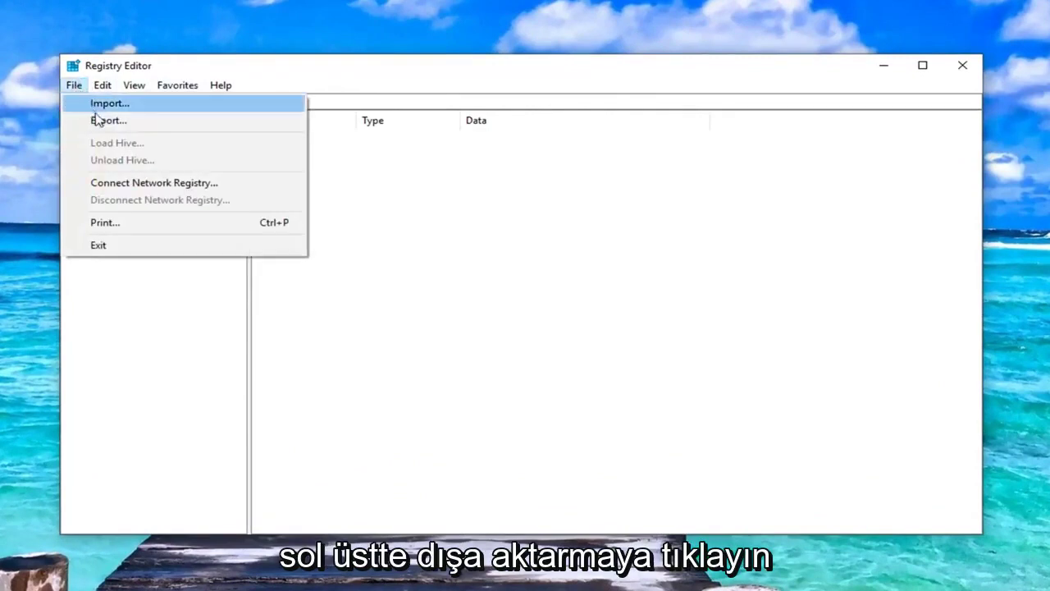
left_click(97, 120)
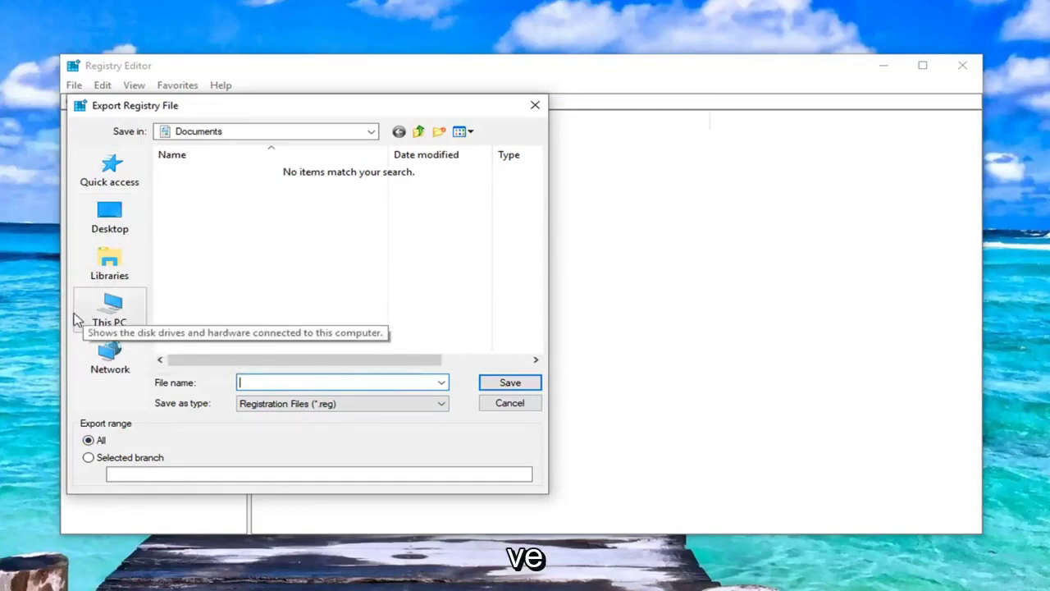
left_click(501, 402)
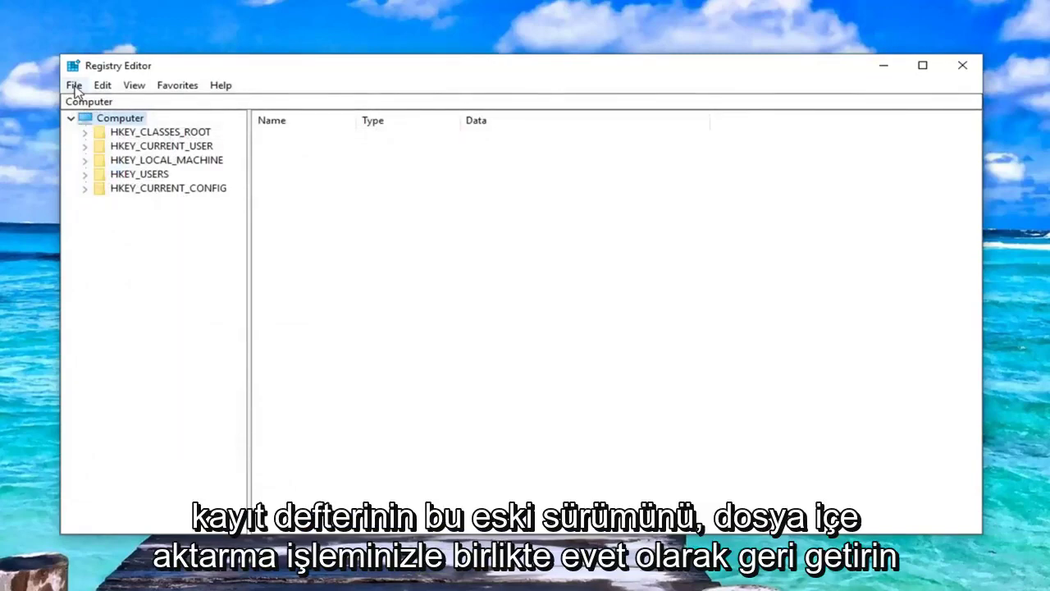
left_click(74, 85)
left_click(105, 103)
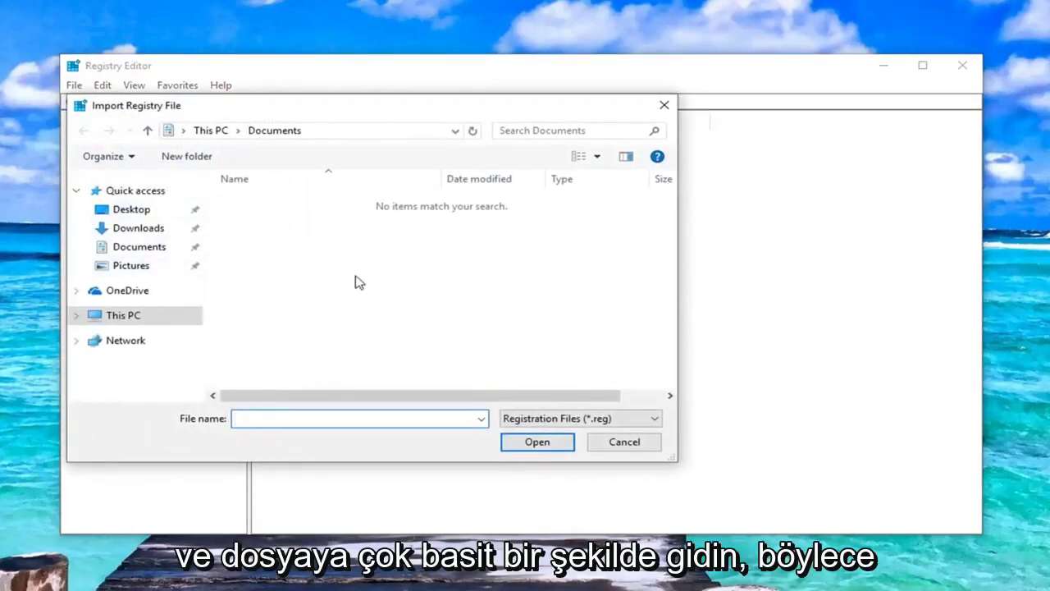
left_click(622, 441)
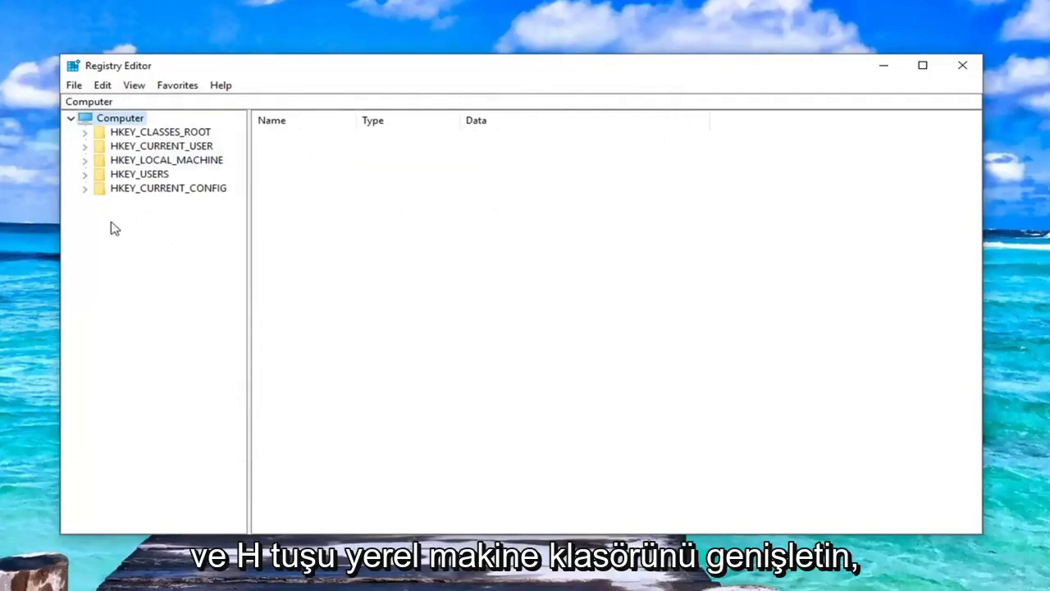
- Expand the HKEY_LOCAL_MACHINE, SOFTWARE and Policies keys in the registry tree
left_click(140, 164)
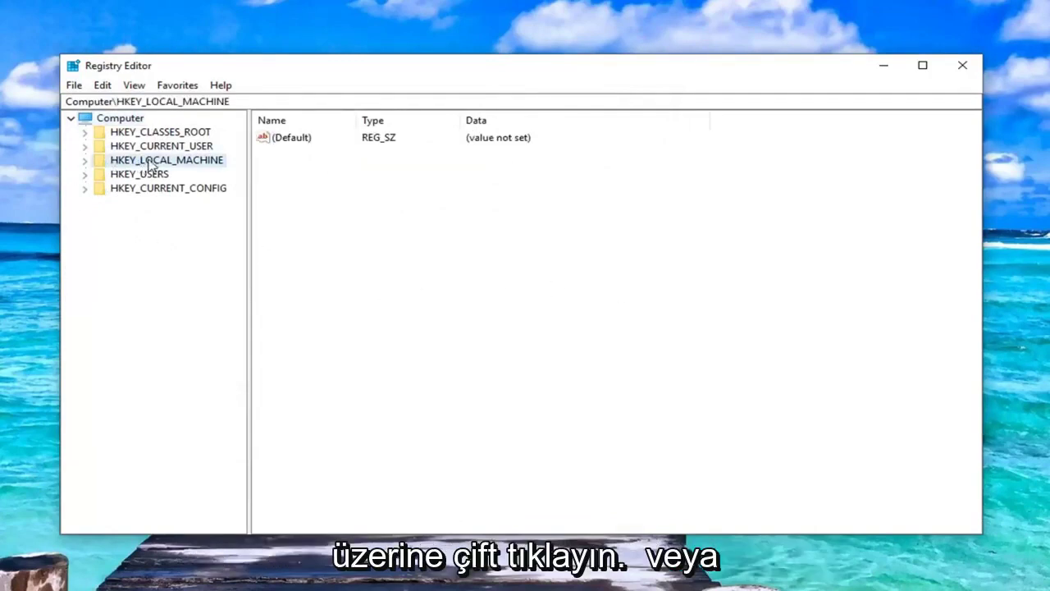
left_click(84, 161)
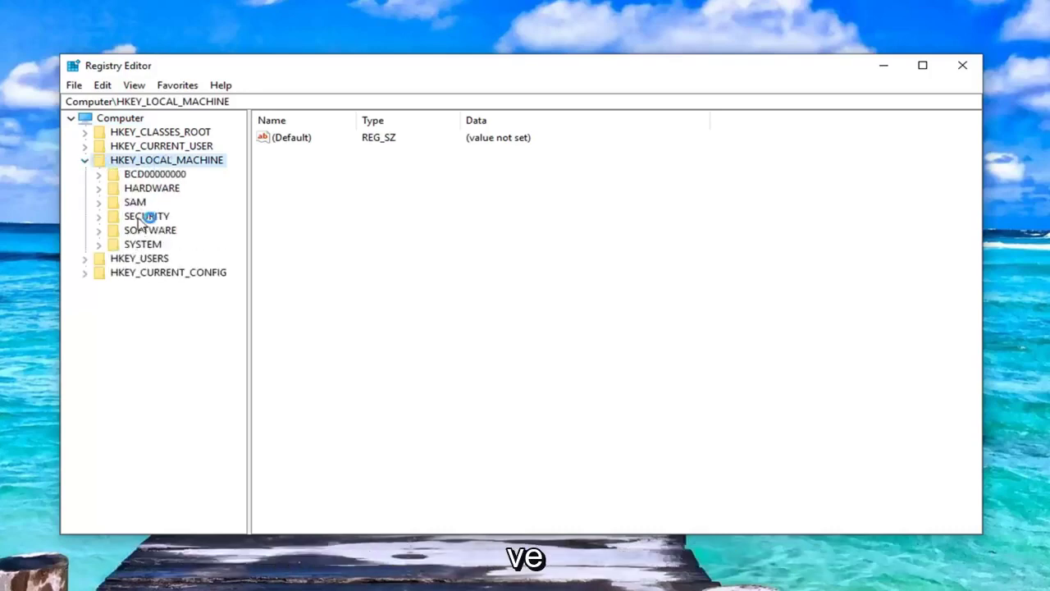
left_click(115, 231)
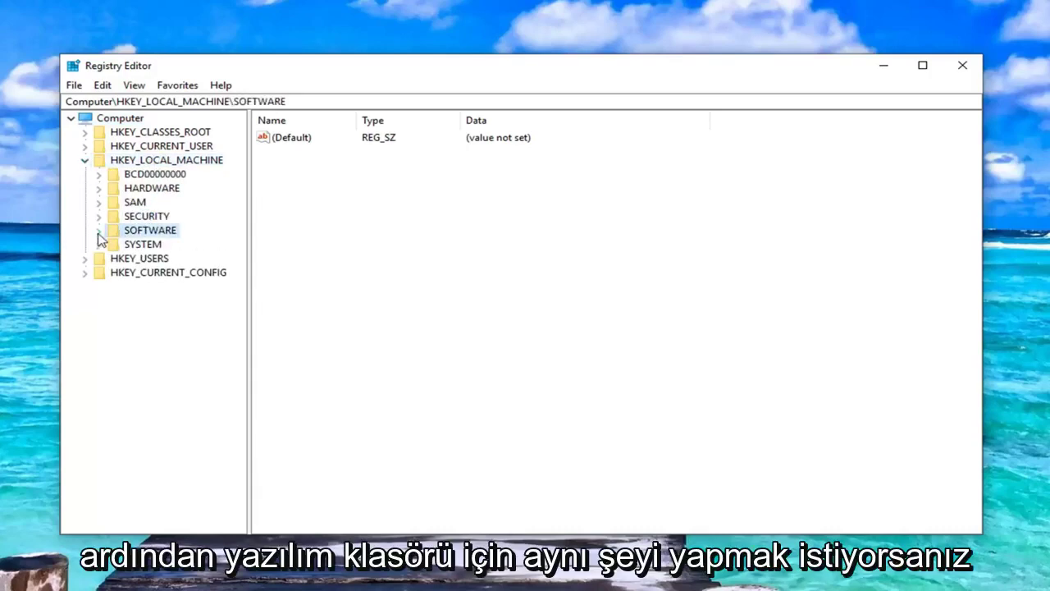
left_click(98, 232)
scroll(136, 263, "down", 1)
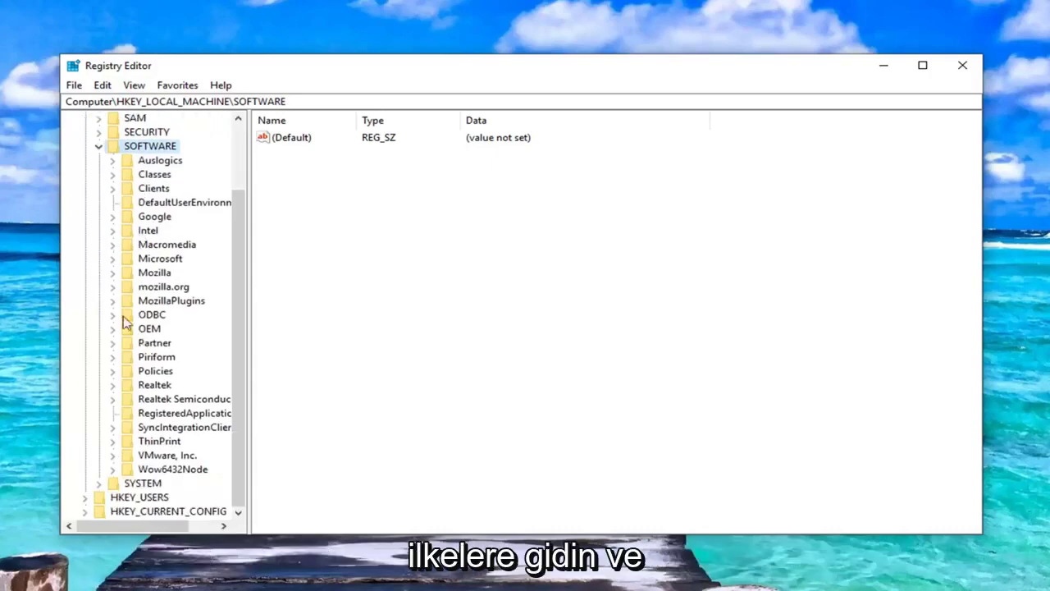
left_click(117, 370)
left_click(113, 371)
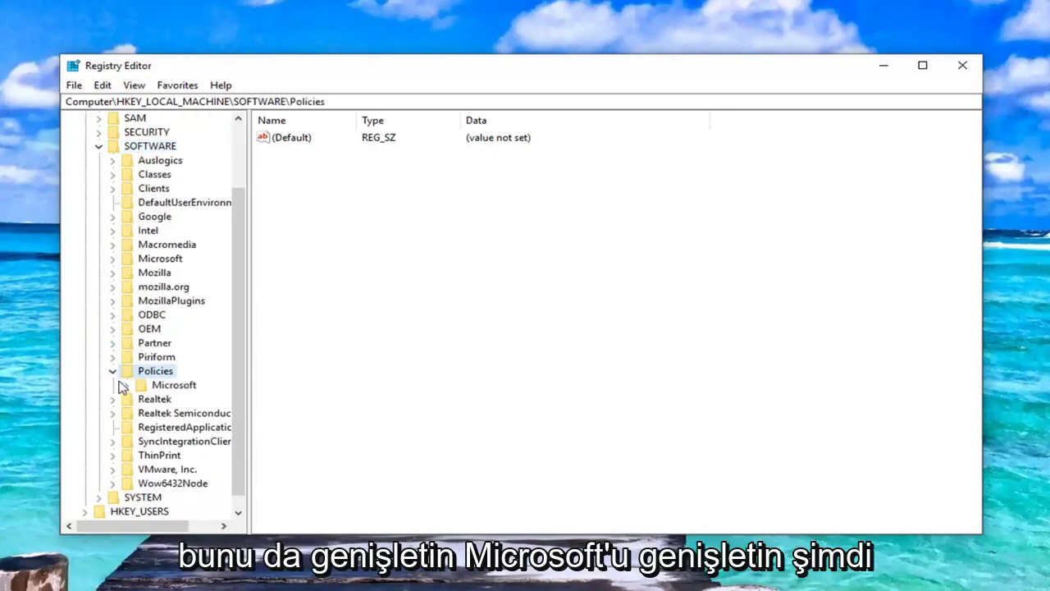
- Expand Microsoft, Windows and WindowsUpdate under the Policies key and select the AU key
left_click(132, 386)
left_click(127, 385)
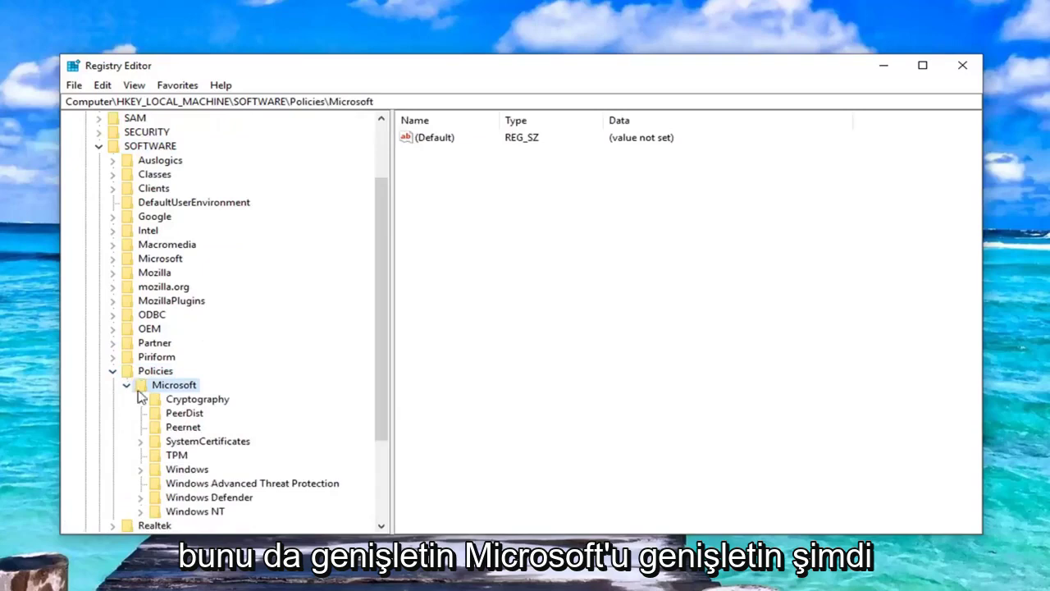
scroll(139, 402, "down", 1)
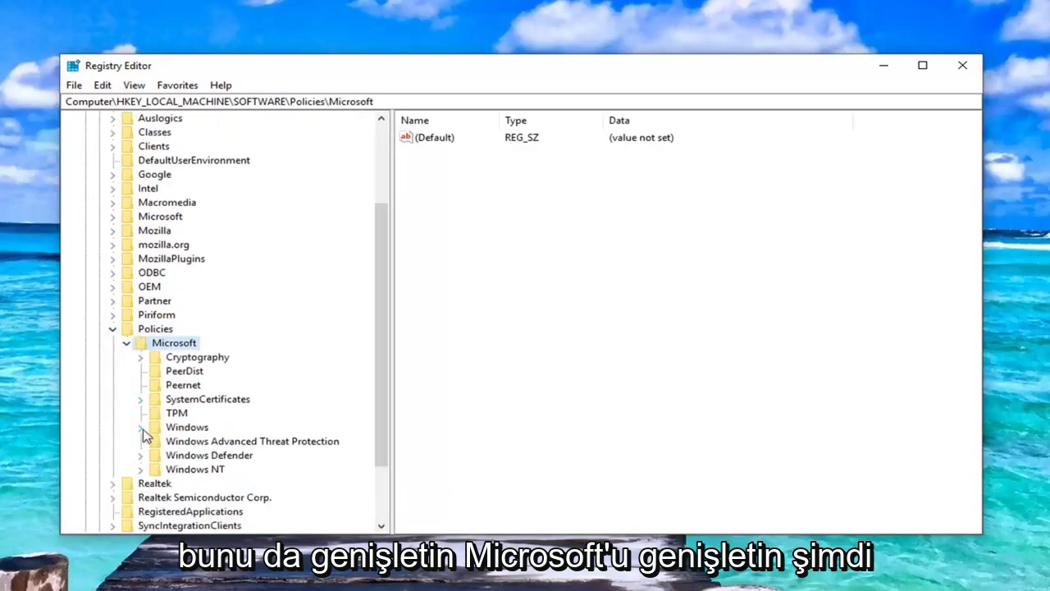
left_click(144, 429)
left_click(140, 428)
scroll(143, 435, "down", 1)
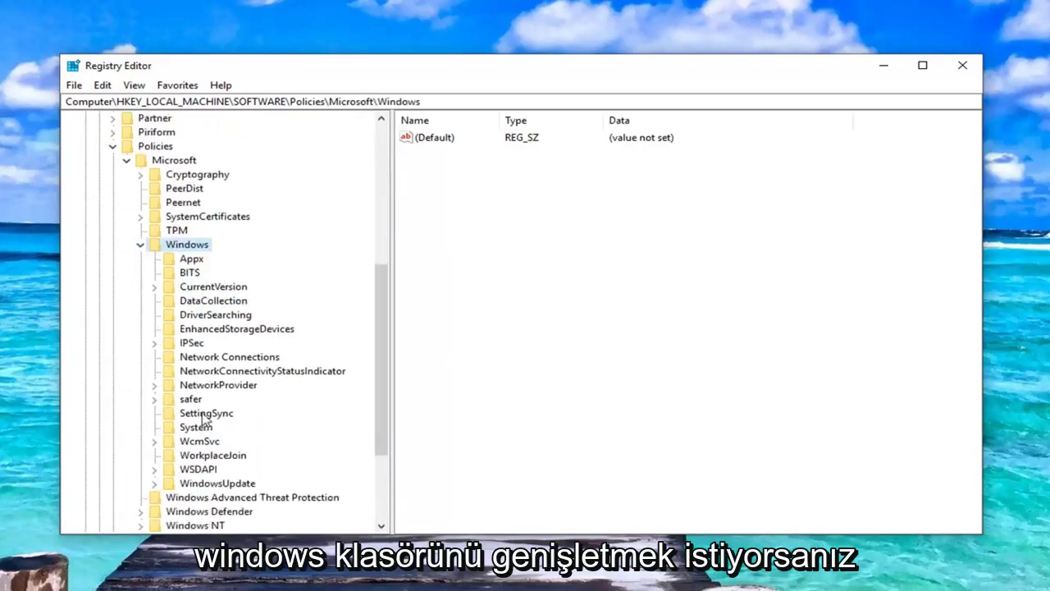
left_click(197, 485)
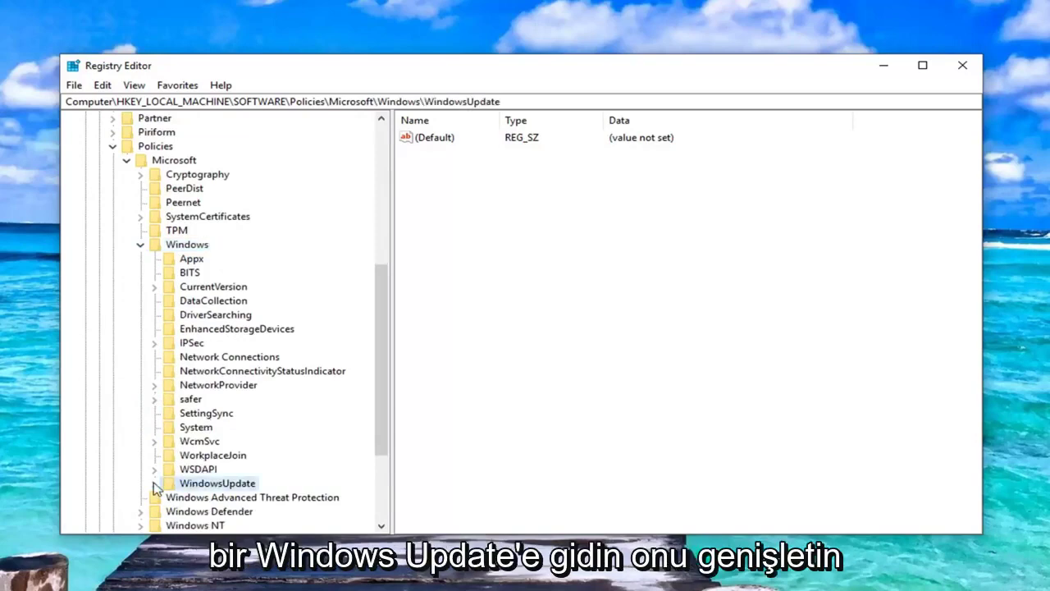
left_click(155, 485)
left_click(201, 500)
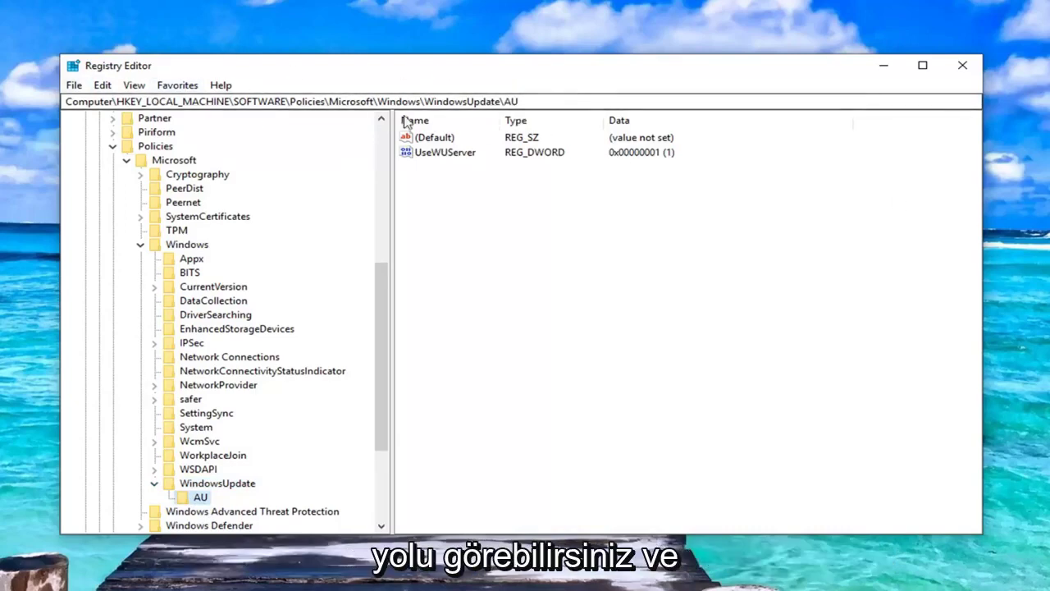
- View the options for creating a new key under Windows and under WindowsUpdate, and return to the AU key
left_click(205, 486)
left_click(200, 499)
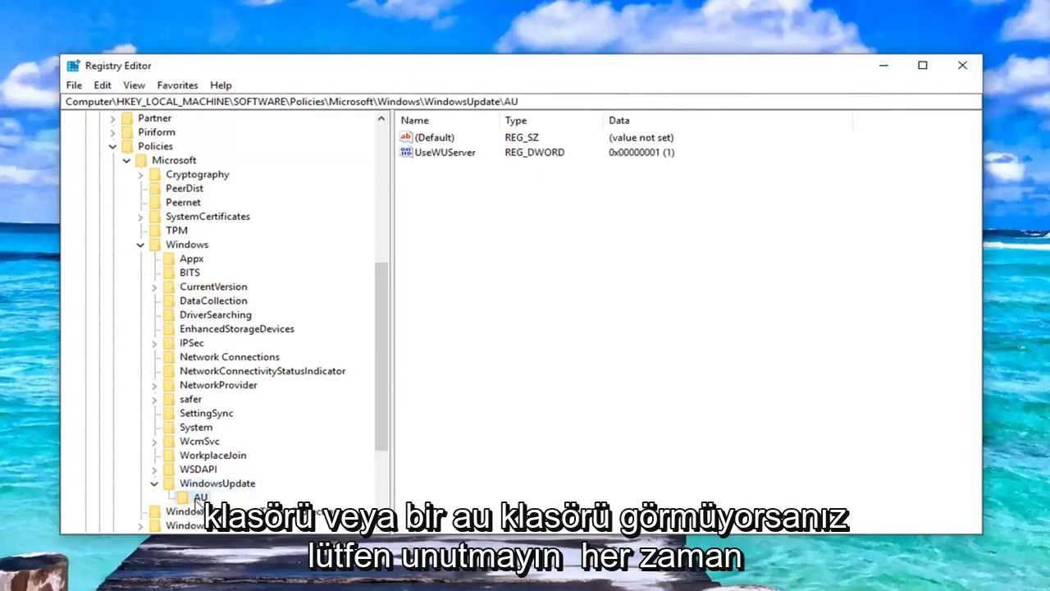
left_click(176, 248)
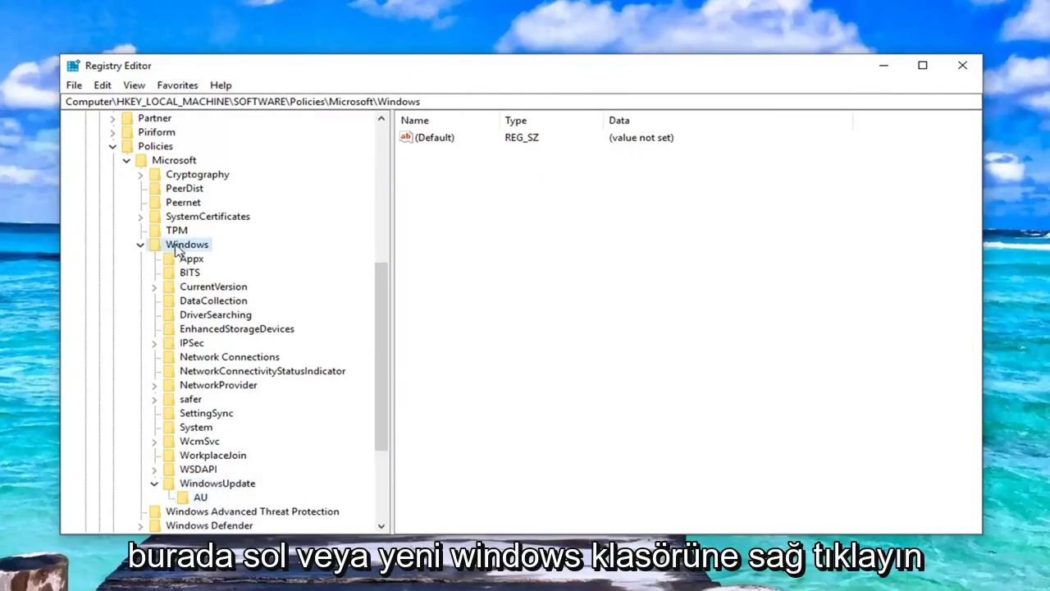
right_click(176, 251)
mouse_move(219, 273)
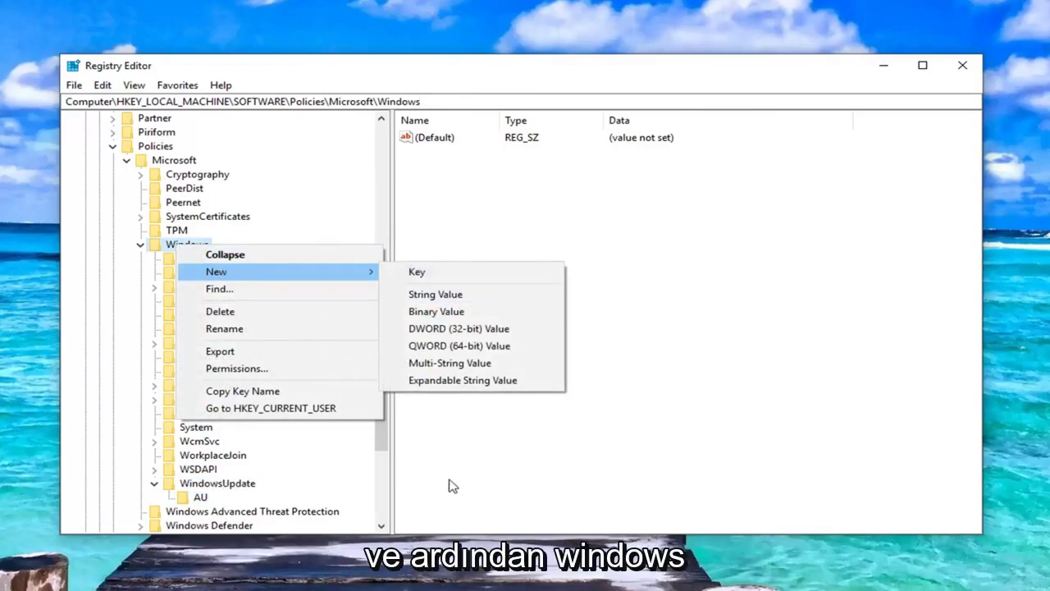
left_click(189, 488)
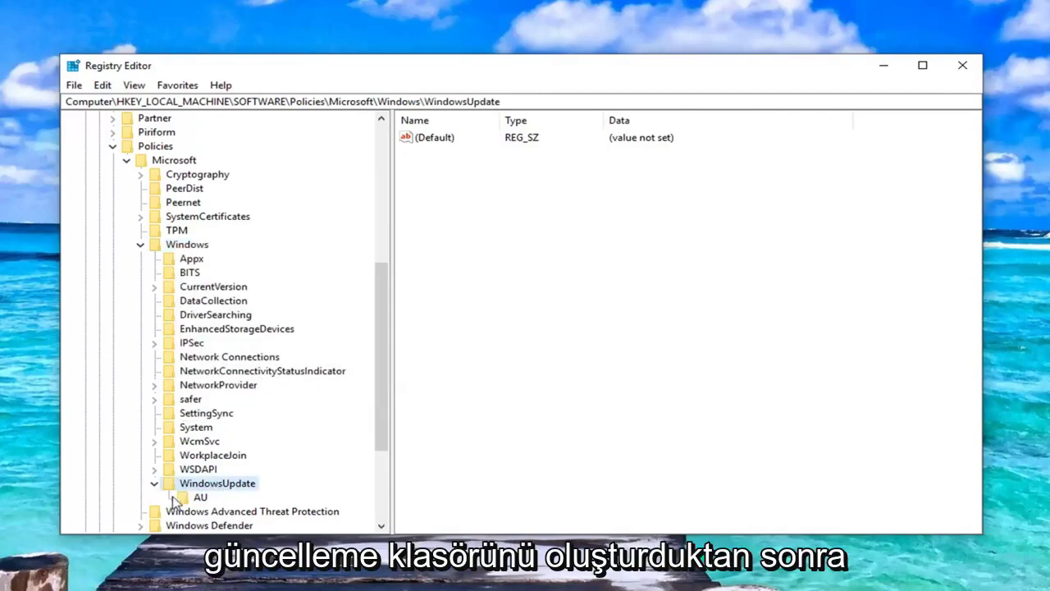
right_click(209, 487)
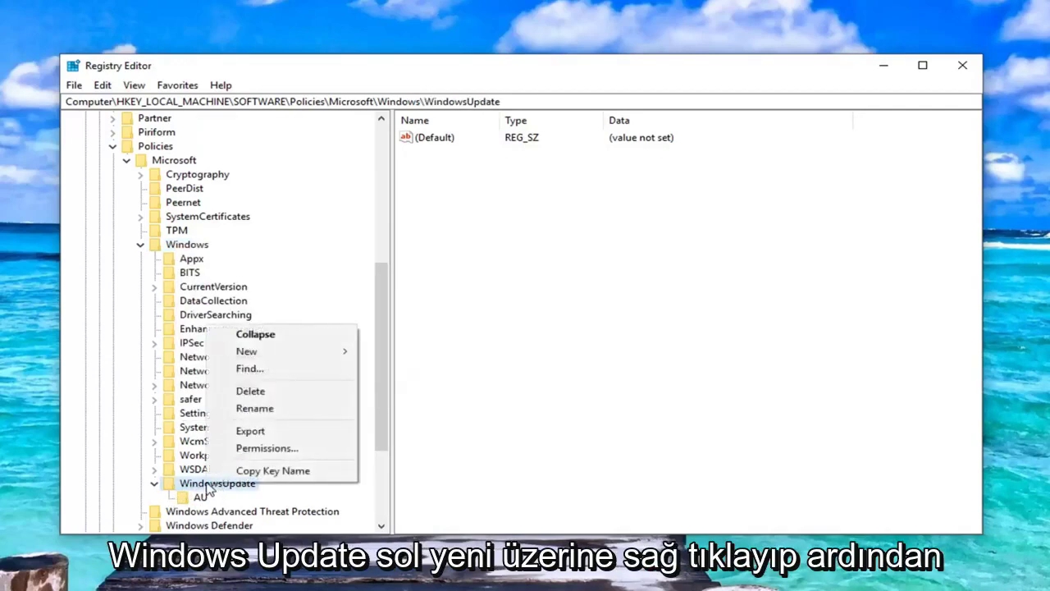
mouse_move(274, 355)
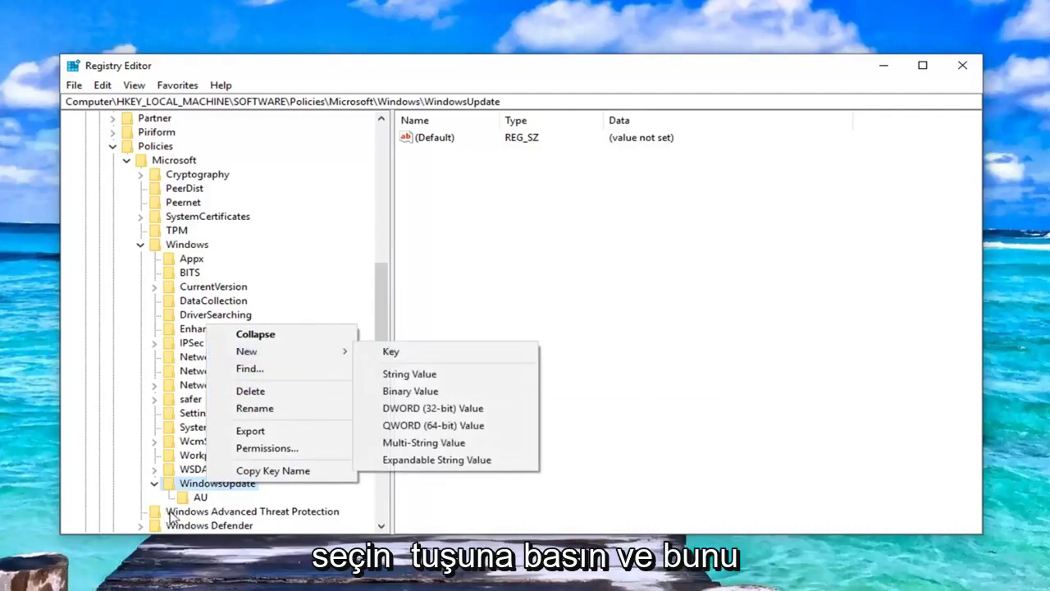
left_click(200, 499)
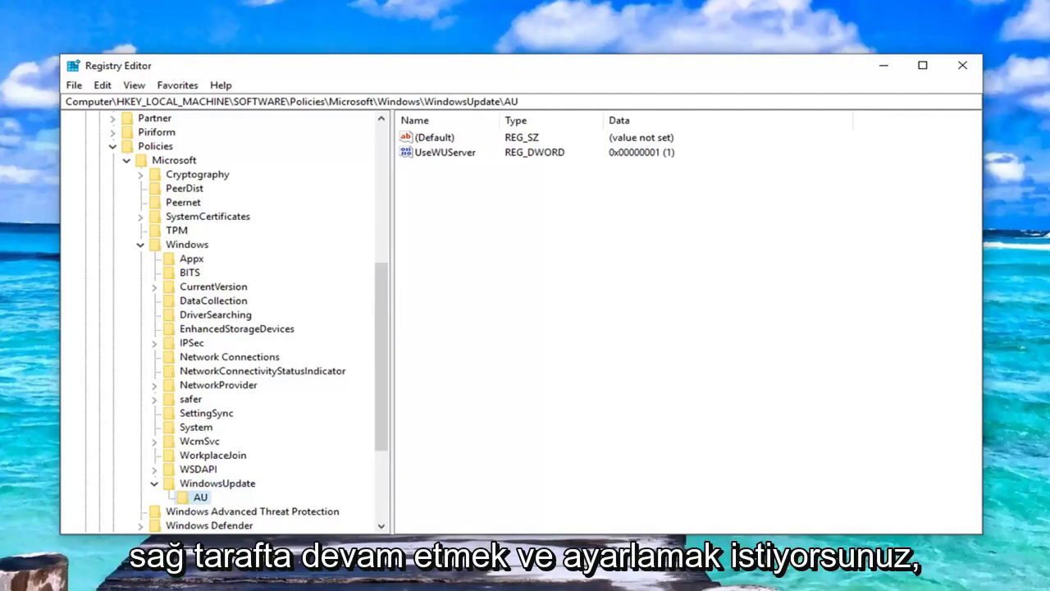
- Try to add a DWORD (32-bit) value named UseWUServer to the AU key, and delete the extra value
left_click(433, 157)
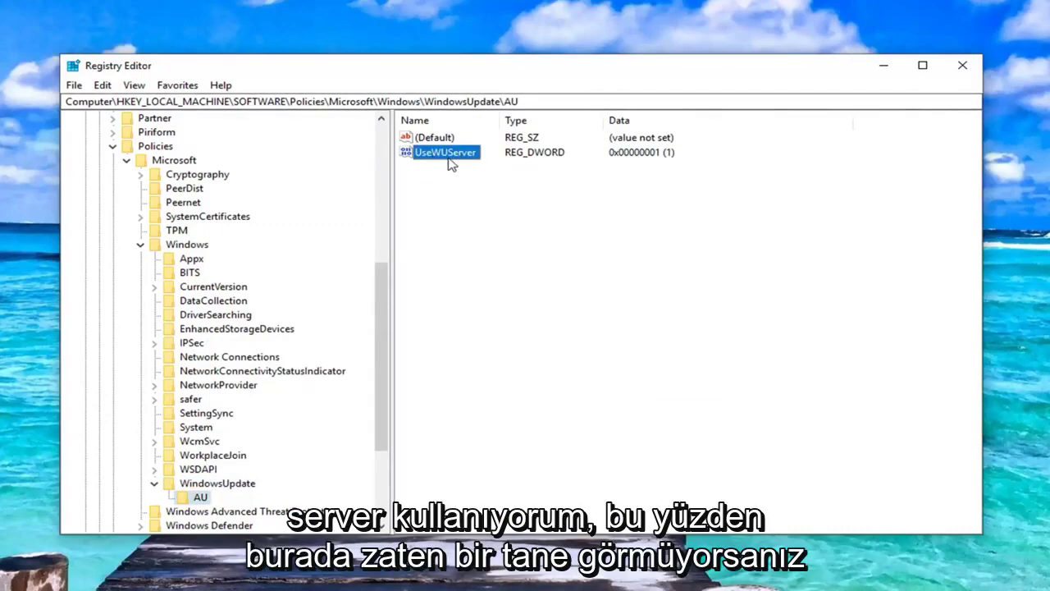
right_click(453, 223)
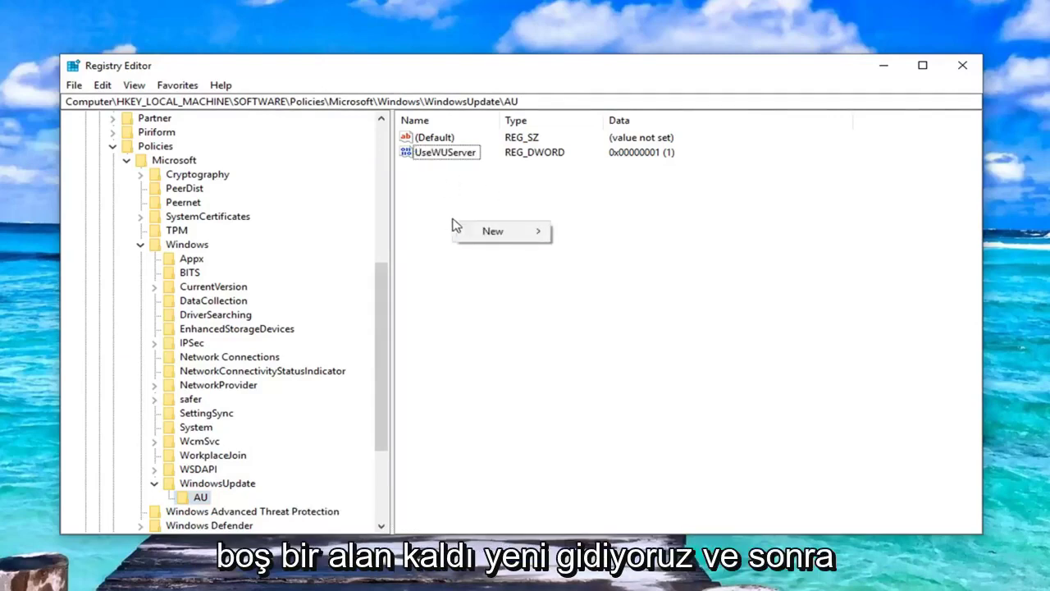
mouse_move(488, 233)
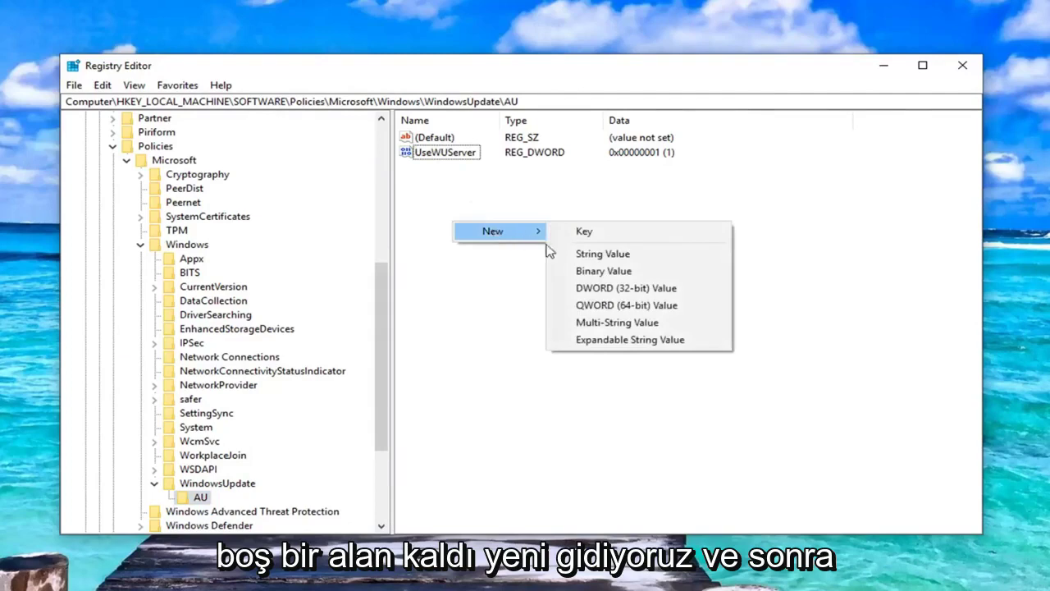
left_click(591, 290)
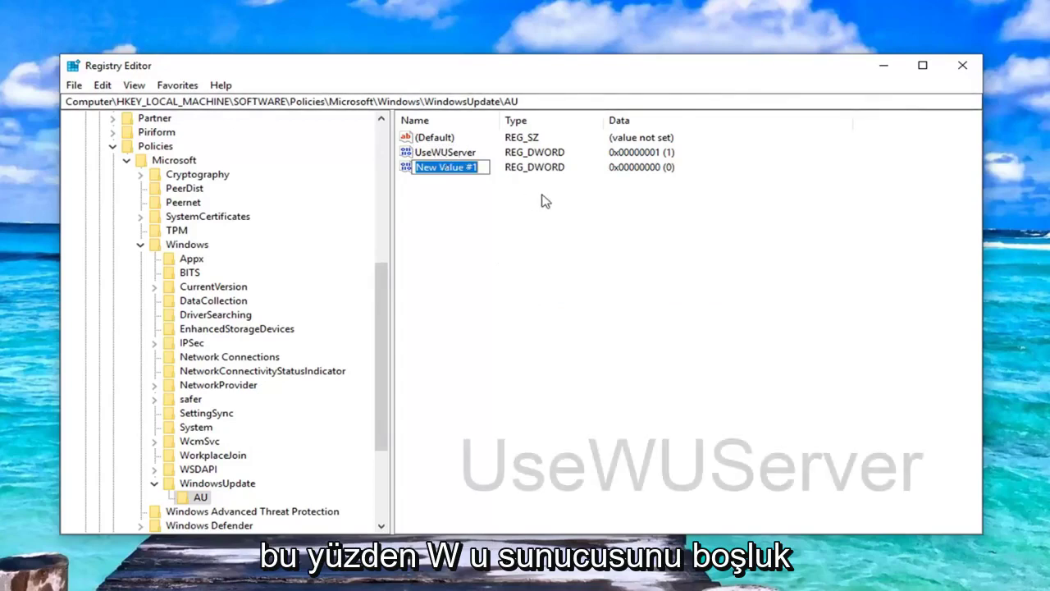
type("UseWU")
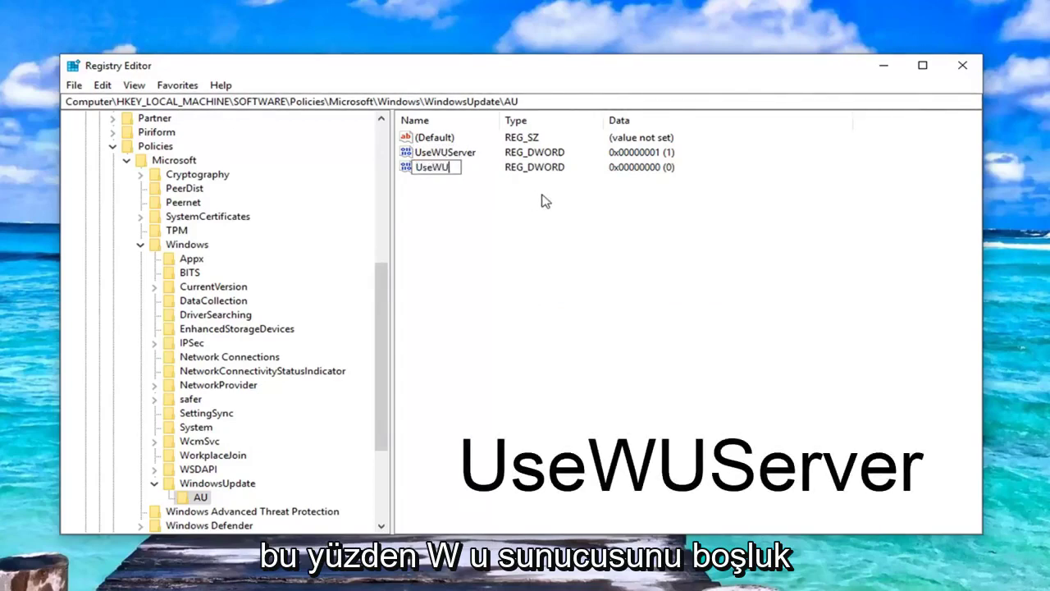
type("Server")
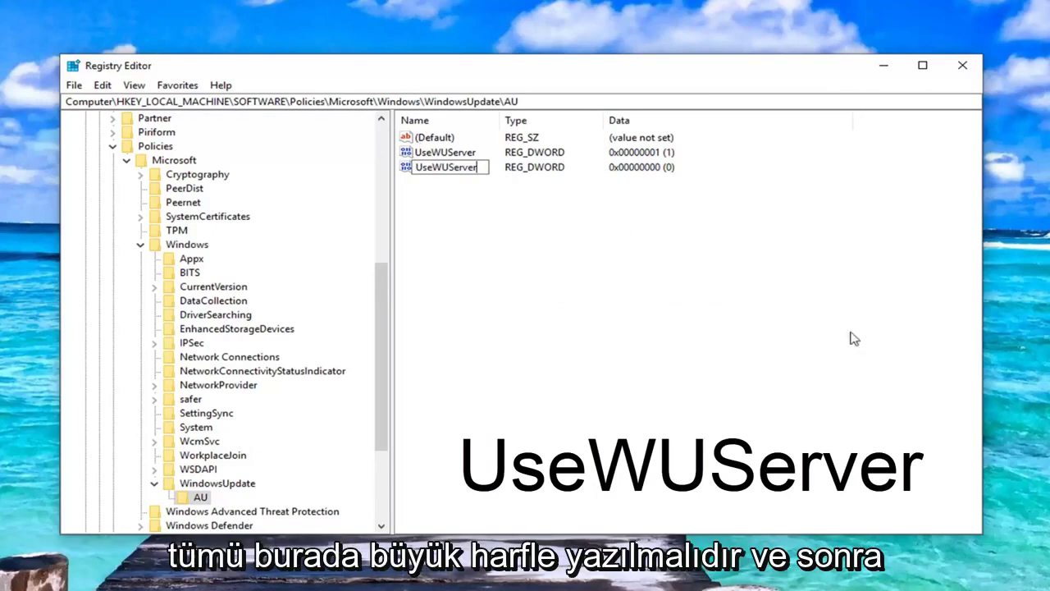
left_click(467, 180)
left_click(714, 292)
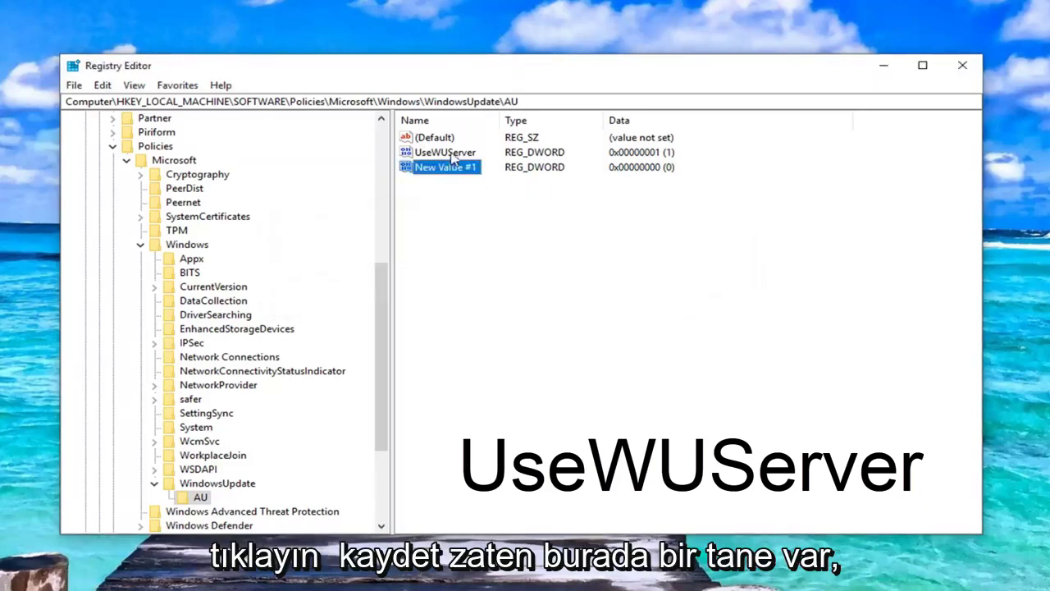
key("Delete")
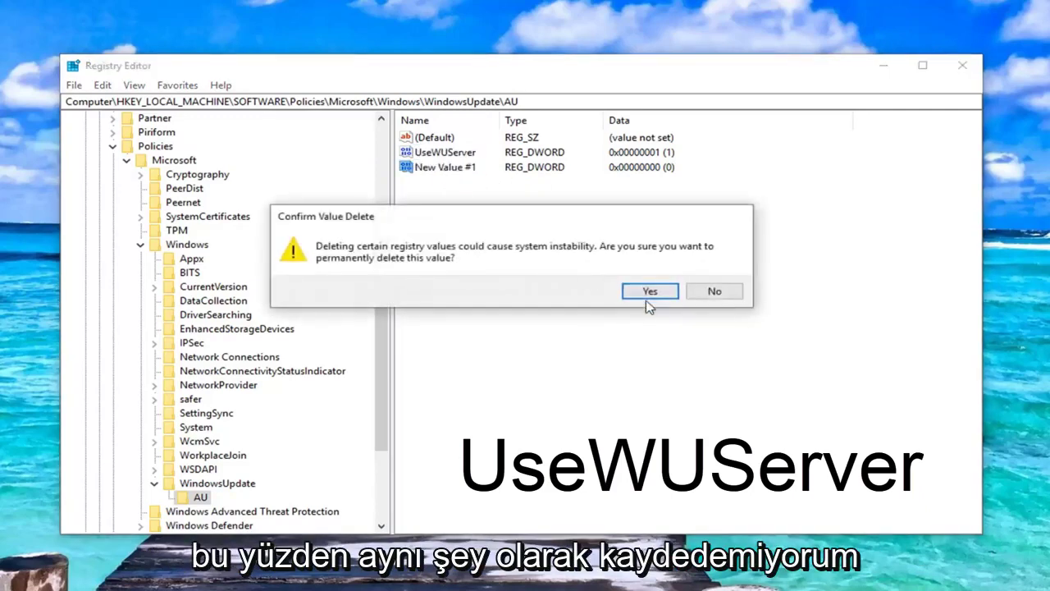
left_click(647, 291)
- Set the value data of the existing UseWUServer entry to 0 and confirm the edit
left_click(448, 158)
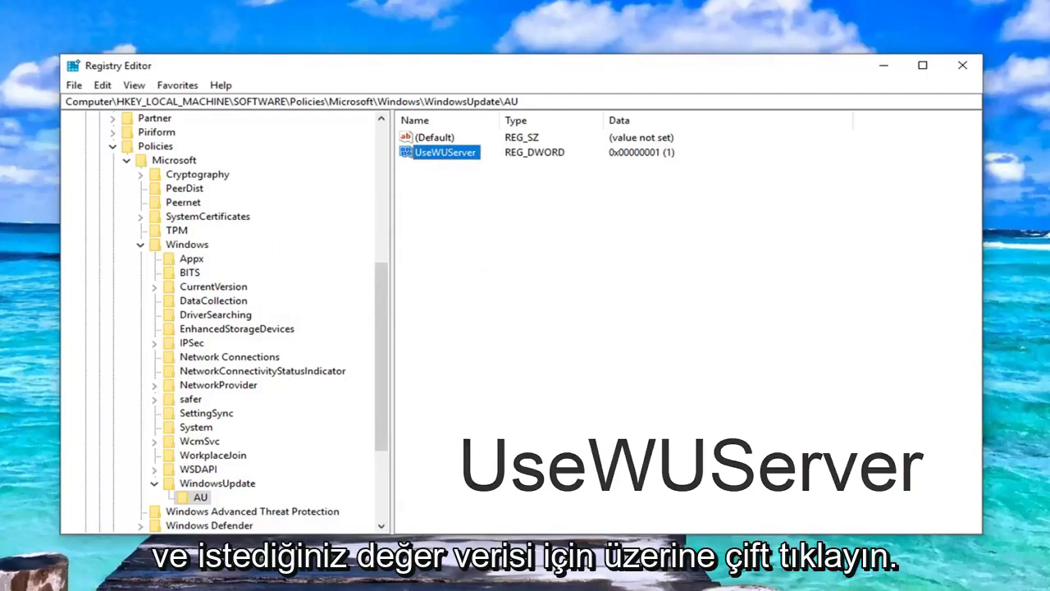
double_click(445, 151)
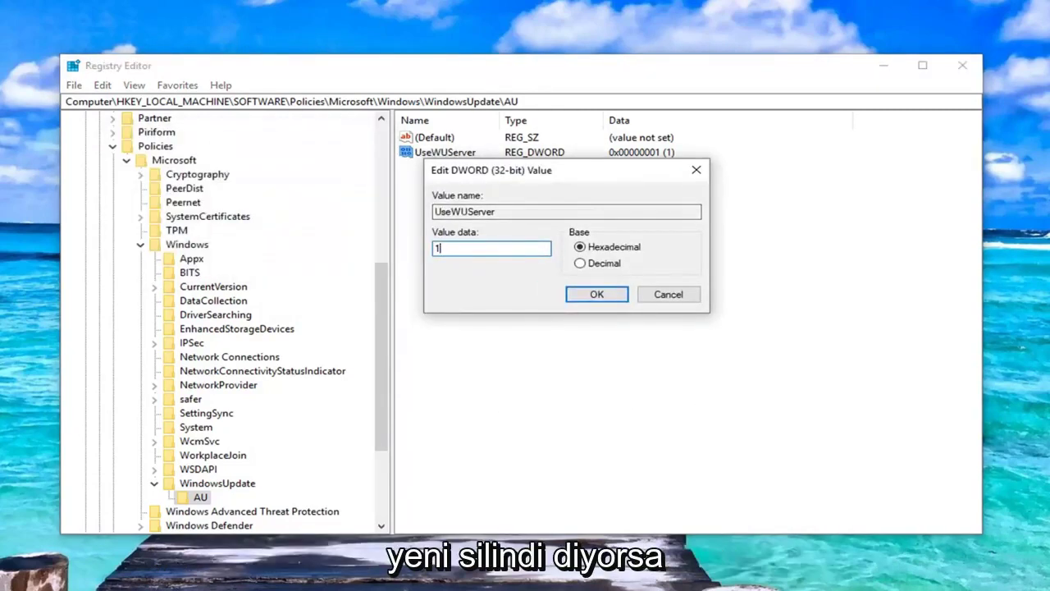
key("BackSpace")
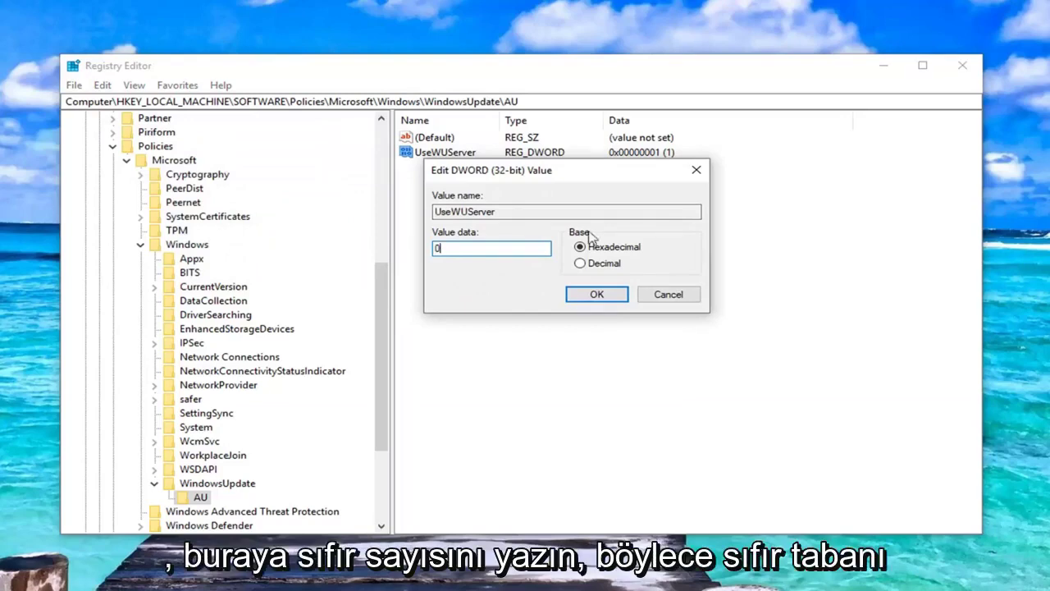
left_click(594, 295)
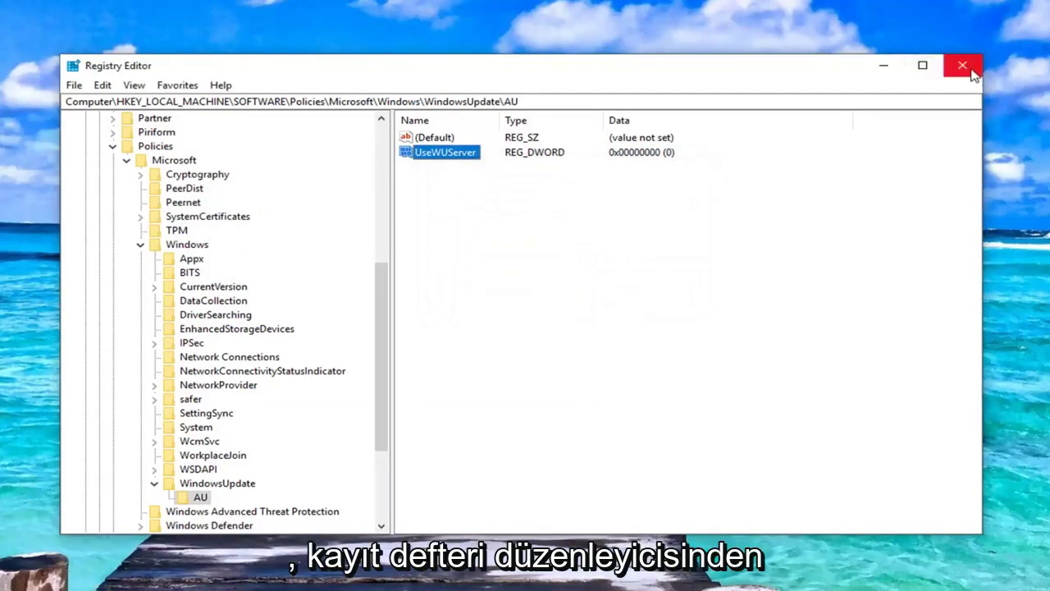
- Check the WindowsUpdate key and its AU subkey once more, and close the Registry Editor
left_click(184, 487)
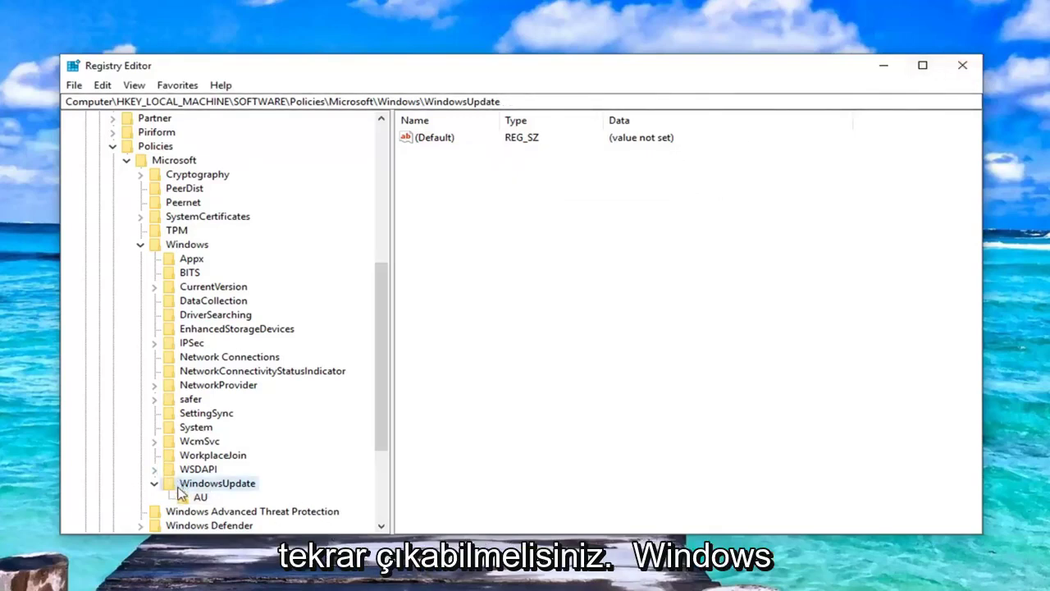
left_click(199, 496)
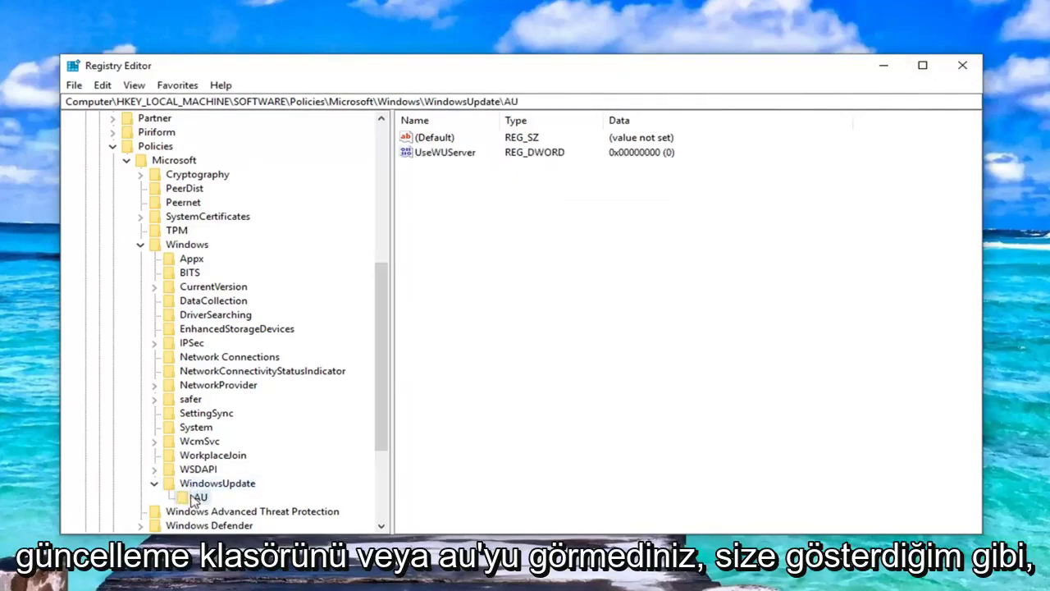
left_click(194, 487)
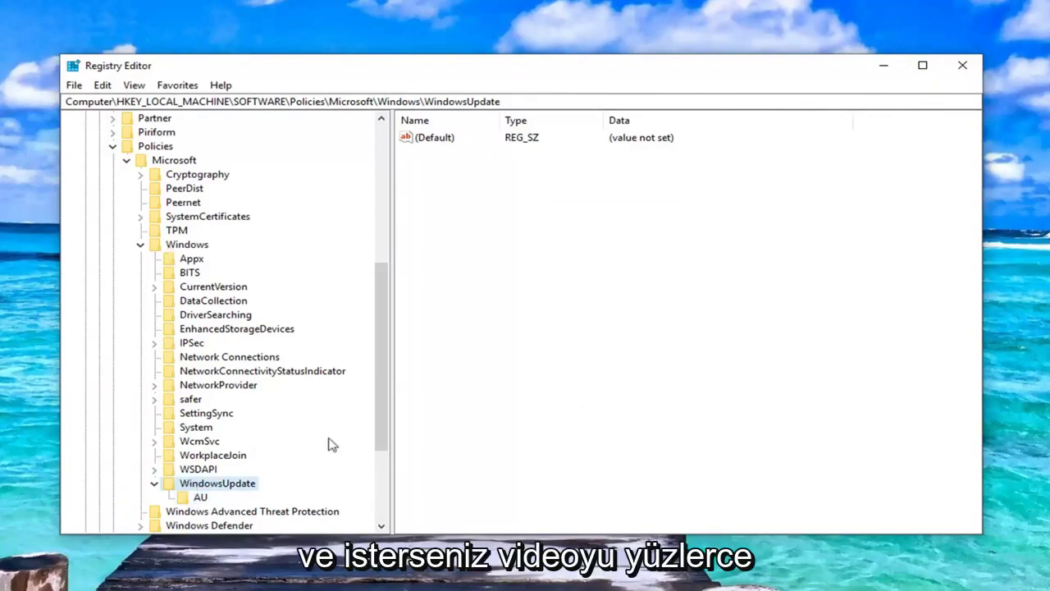
left_click(197, 497)
left_click(224, 486)
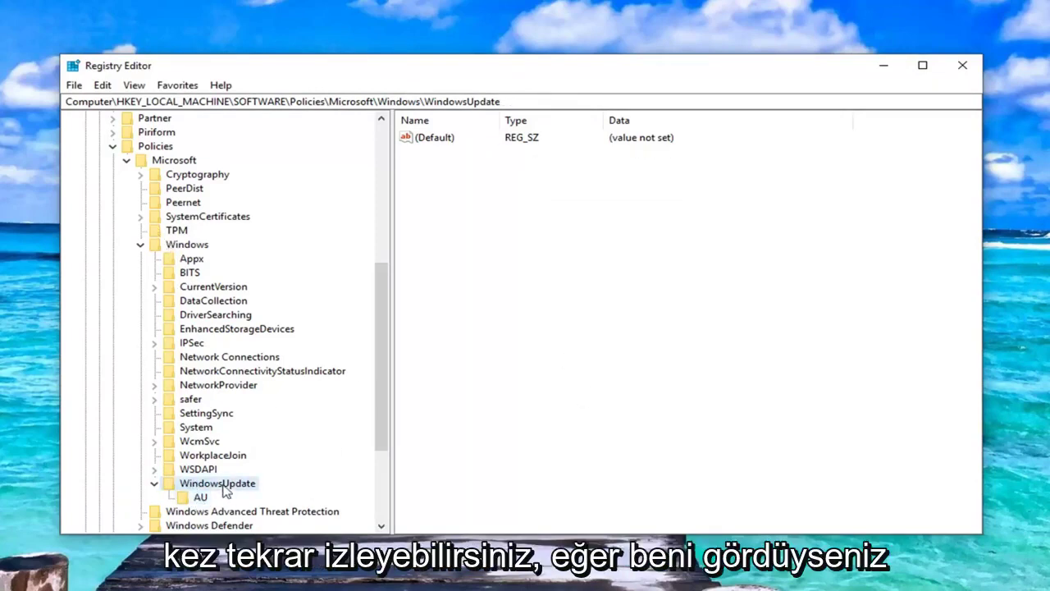
left_click(202, 498)
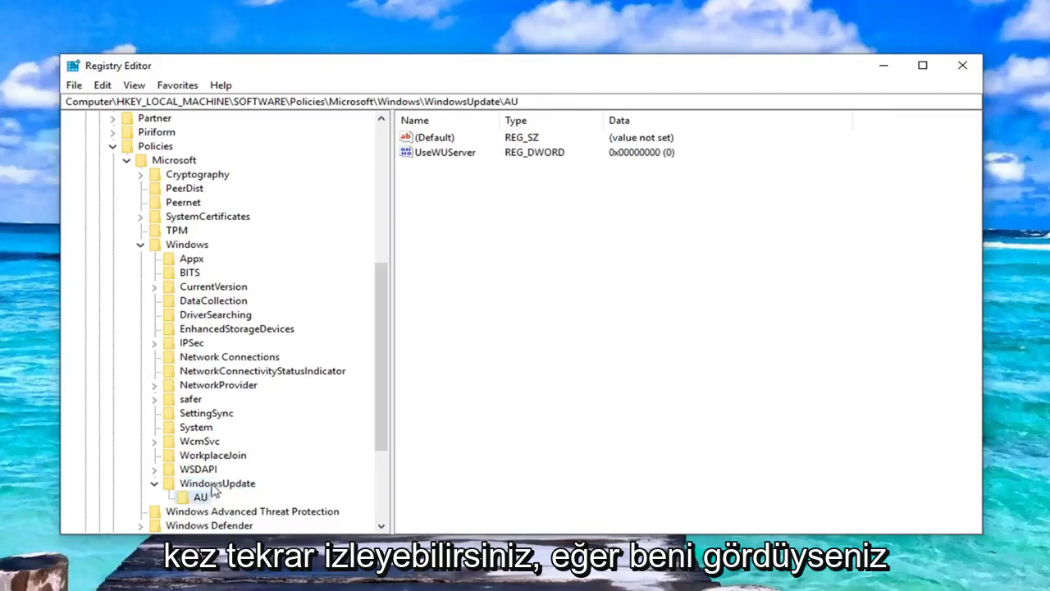
left_click(964, 68)
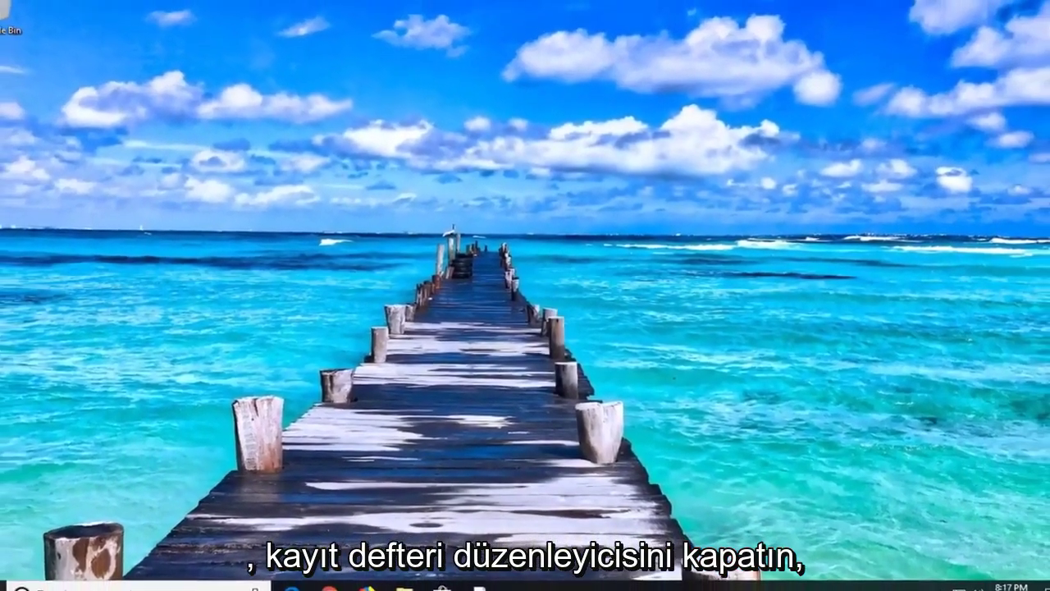